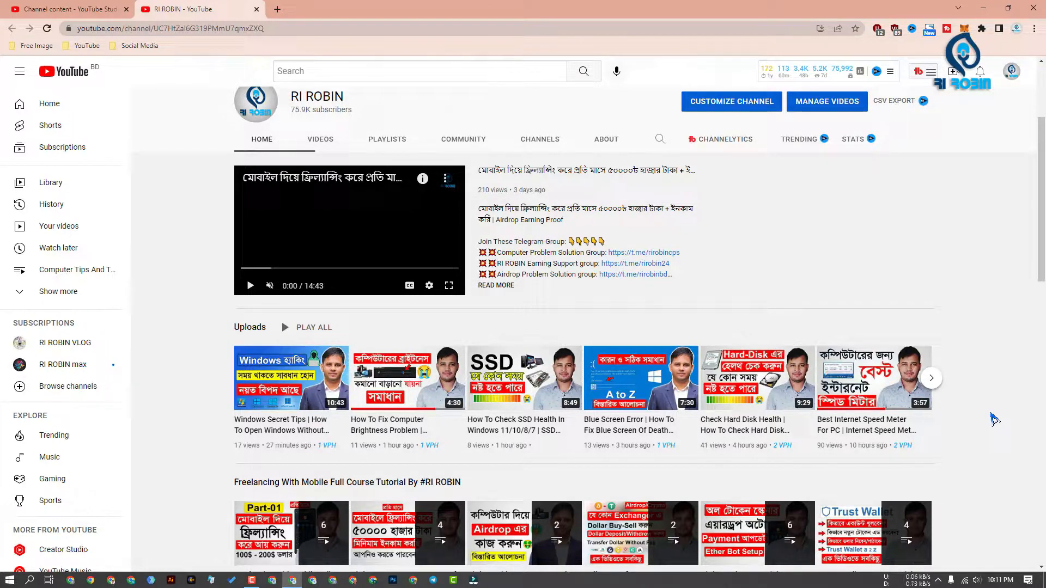
Look over the YouTube channel's uploads and playlists, and close the browser window
{"action": "scroll", "coordinate": [992, 419], "scroll_direction": "down", "scroll_amount": 2}
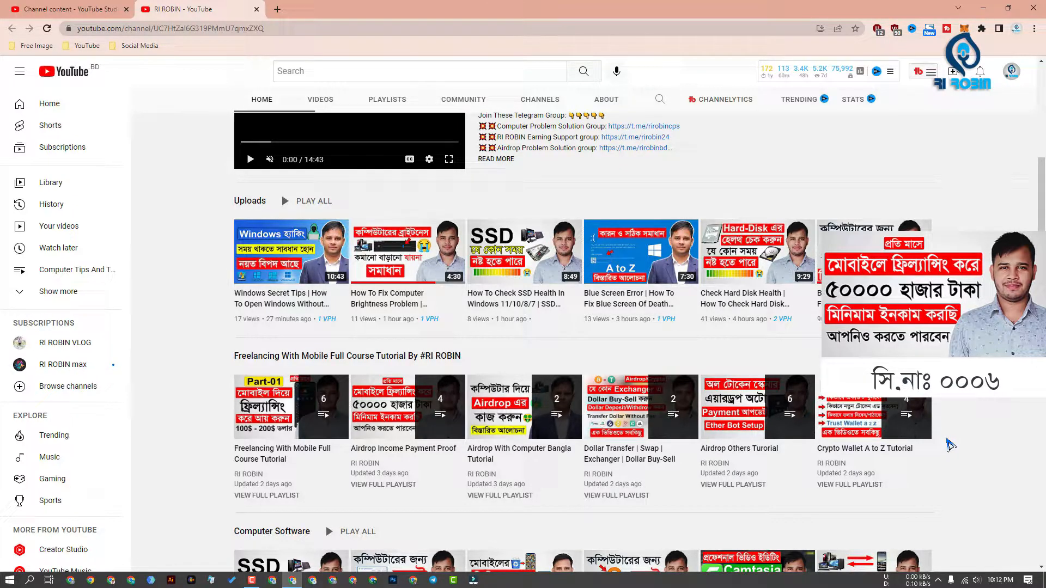
{"action": "scroll", "coordinate": [969, 411], "scroll_direction": "up", "scroll_amount": 1}
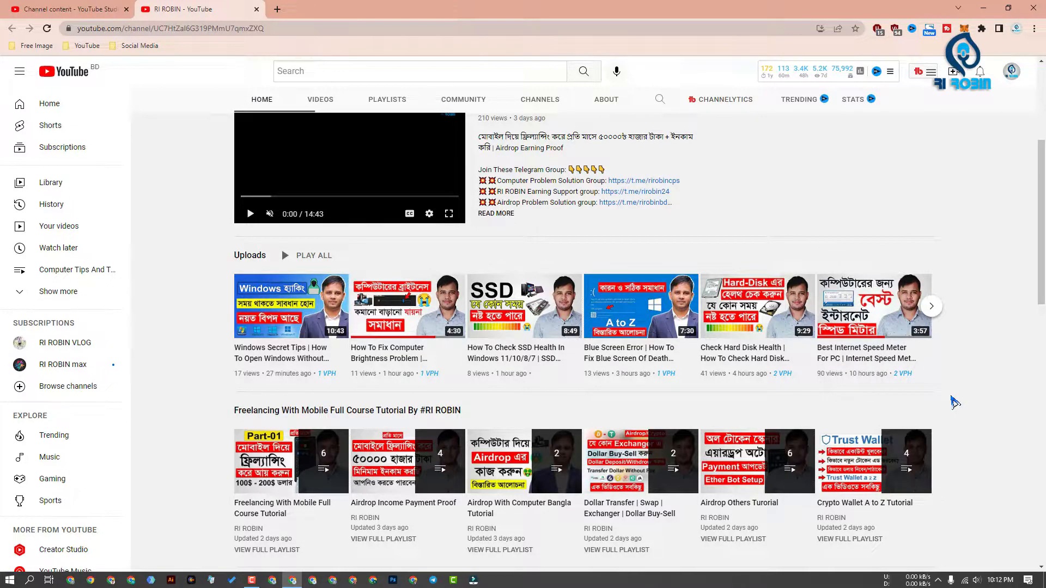
{"action": "scroll", "coordinate": [517, 409], "scroll_direction": "up", "scroll_amount": 4}
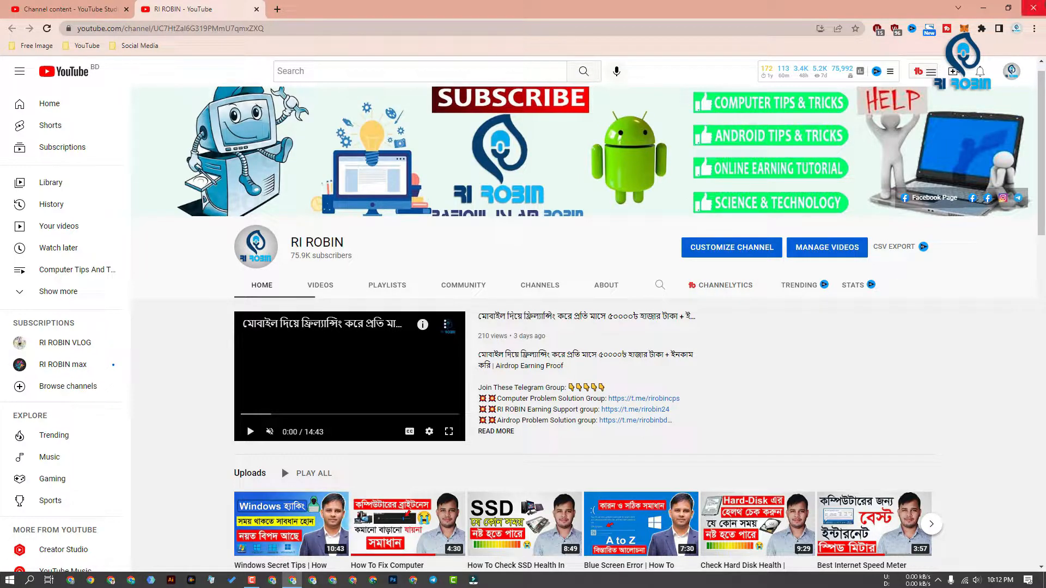
{"action": "left_click", "coordinate": [1033, 8]}
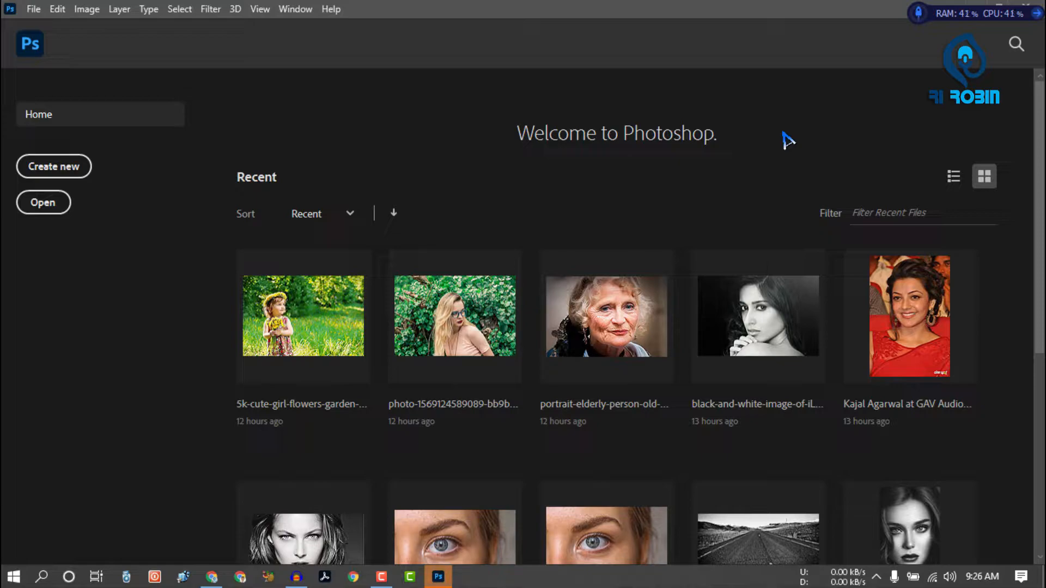
Open road-sky.jpg from the Desktop in Photoshop's main workspace and expand the collapsed side panels
{"action": "left_click", "coordinate": [30, 44]}
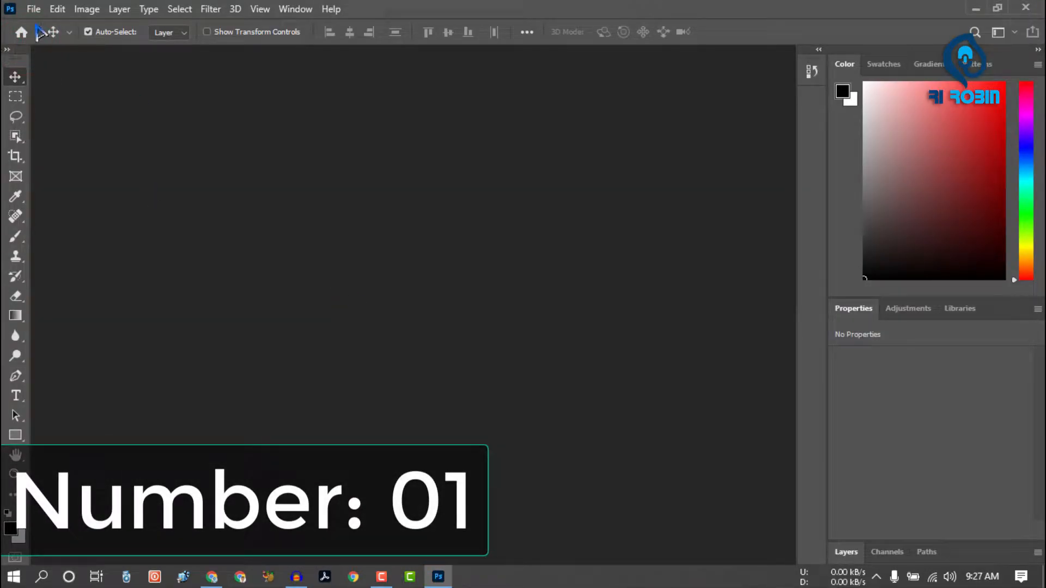
{"action": "left_click", "coordinate": [34, 10]}
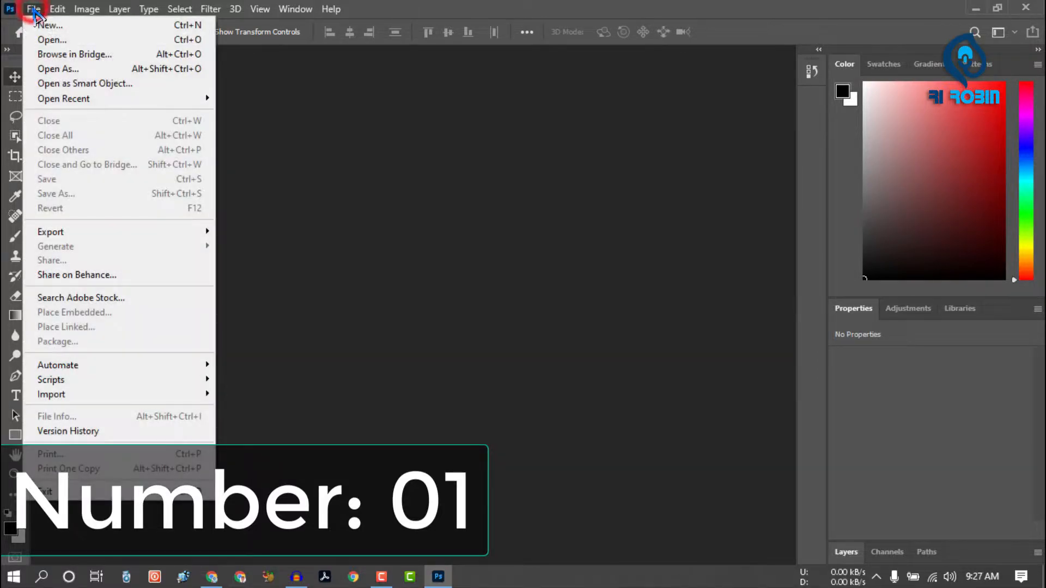
{"action": "left_click", "coordinate": [48, 39]}
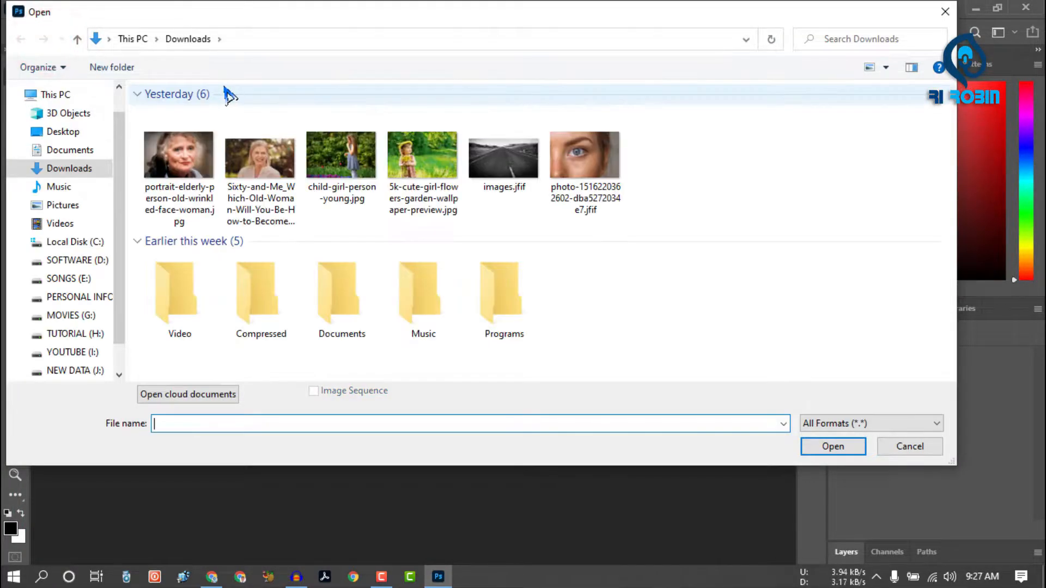
{"action": "left_click", "coordinate": [53, 132]}
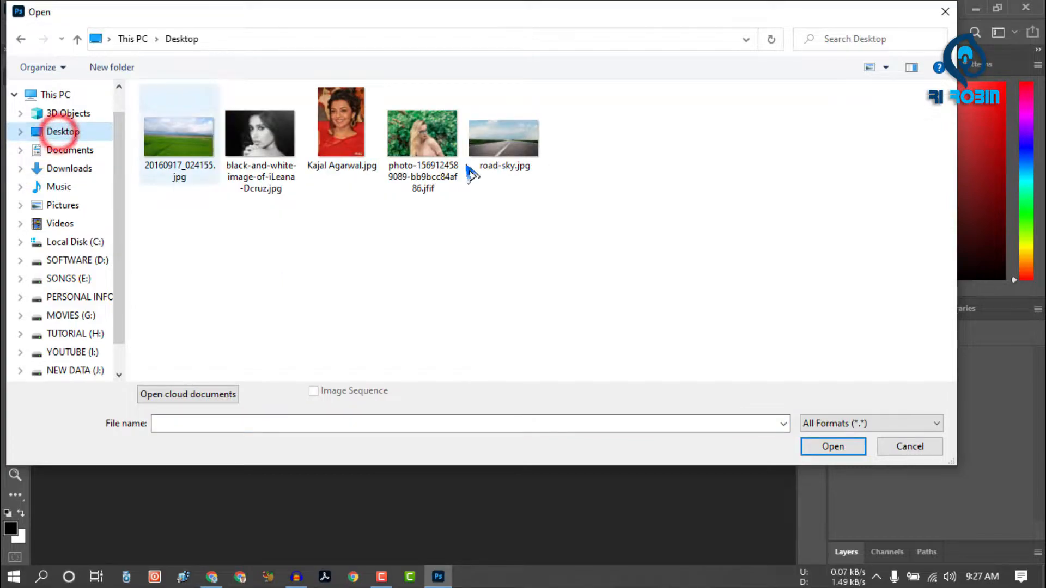
{"action": "double_click", "coordinate": [504, 155]}
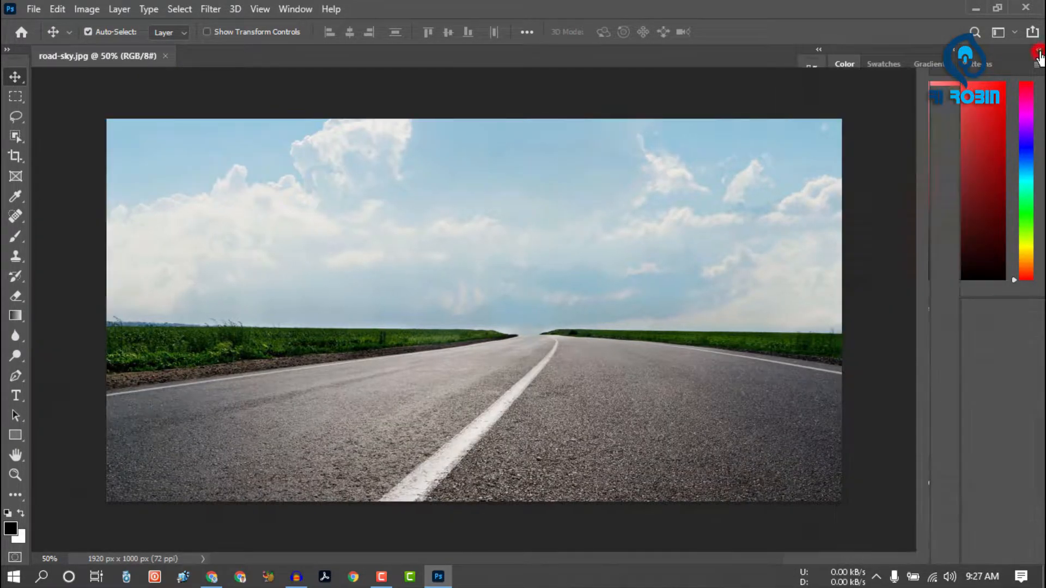
{"action": "left_click", "coordinate": [1038, 49]}
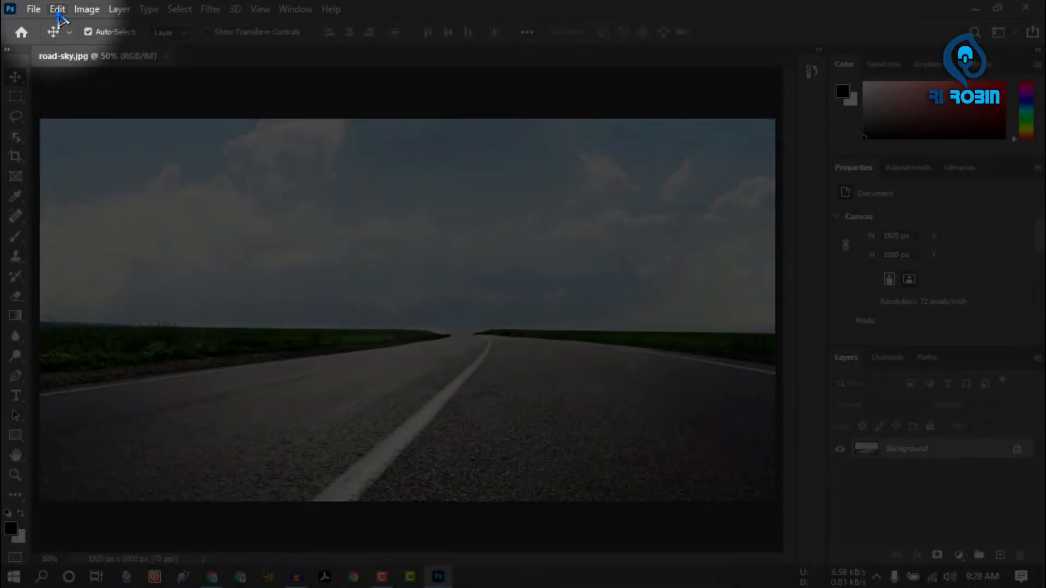
Start Sky Replacement on the road photo and choose the streaked pink-orange sunset from the Spectacular skies
{"action": "left_click", "coordinate": [57, 10]}
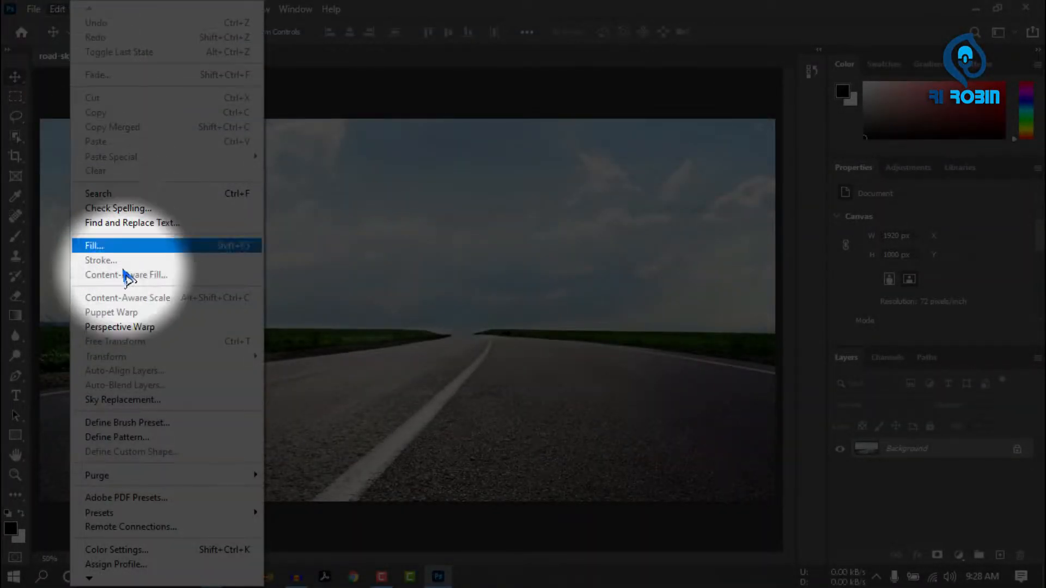
{"action": "left_click", "coordinate": [148, 402]}
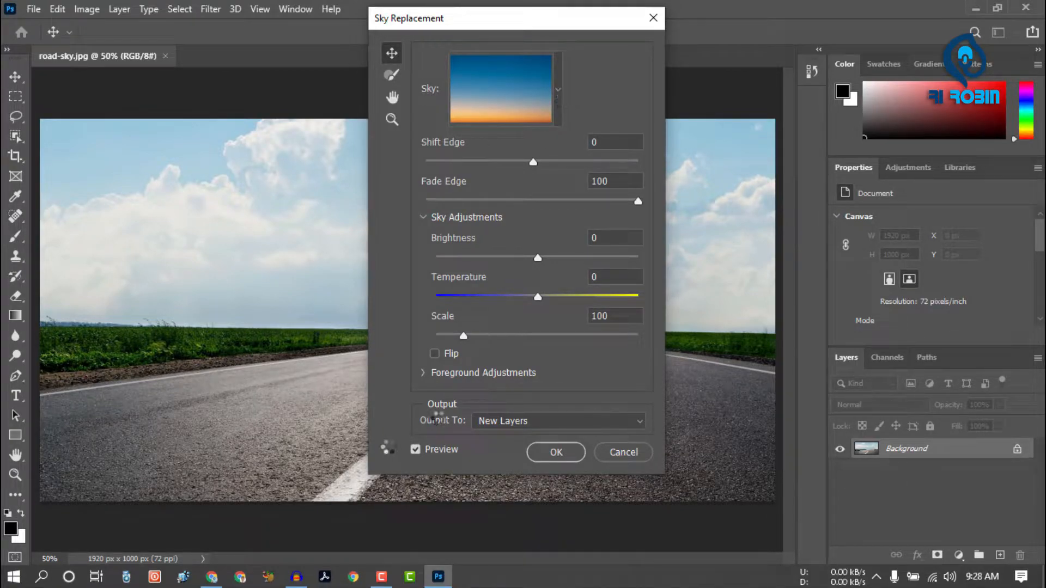
{"action": "left_click_drag", "start_coordinate": [482, 23], "coordinate": [789, 44]}
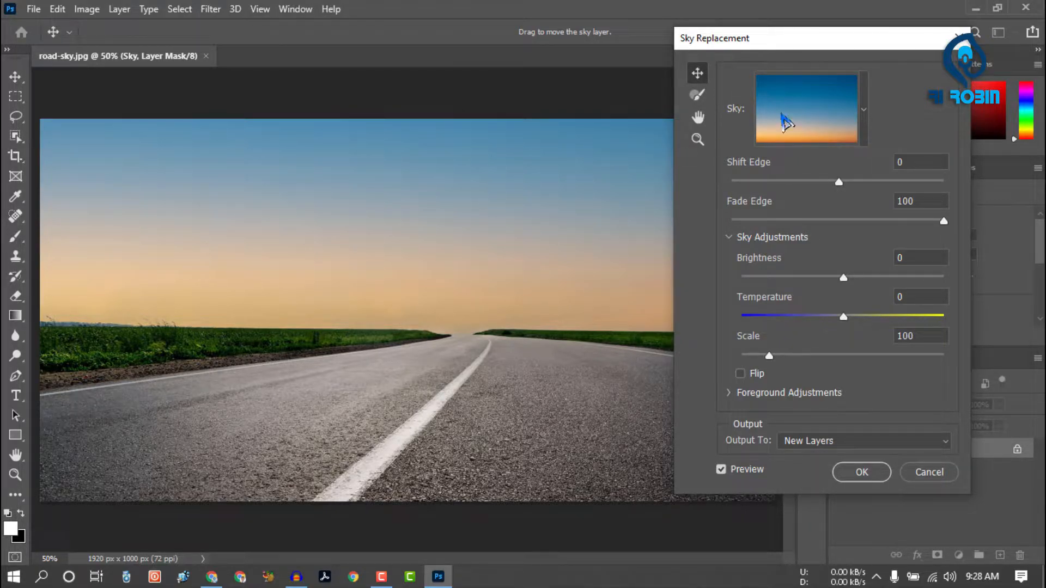
{"action": "left_click", "coordinate": [865, 109]}
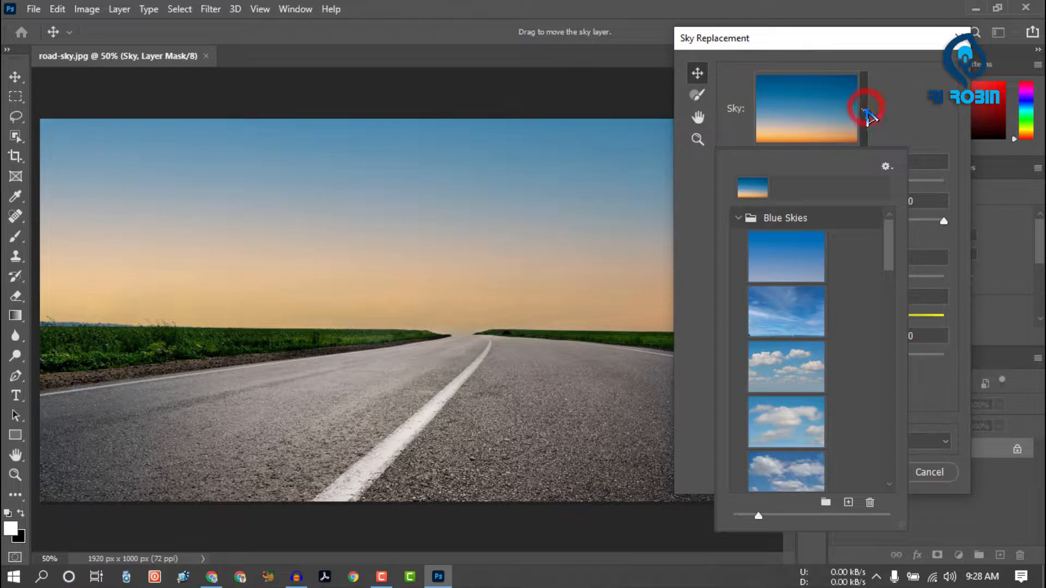
{"action": "left_click_drag", "start_coordinate": [889, 239], "coordinate": [885, 474]}
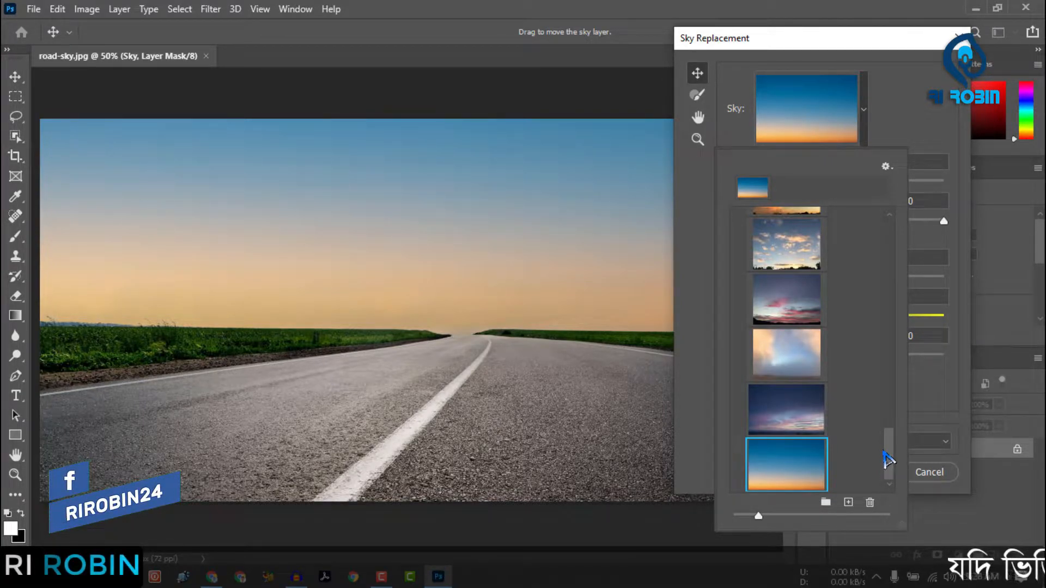
{"action": "left_click_drag", "start_coordinate": [888, 460], "coordinate": [887, 368]}
{"action": "left_click", "coordinate": [805, 303]}
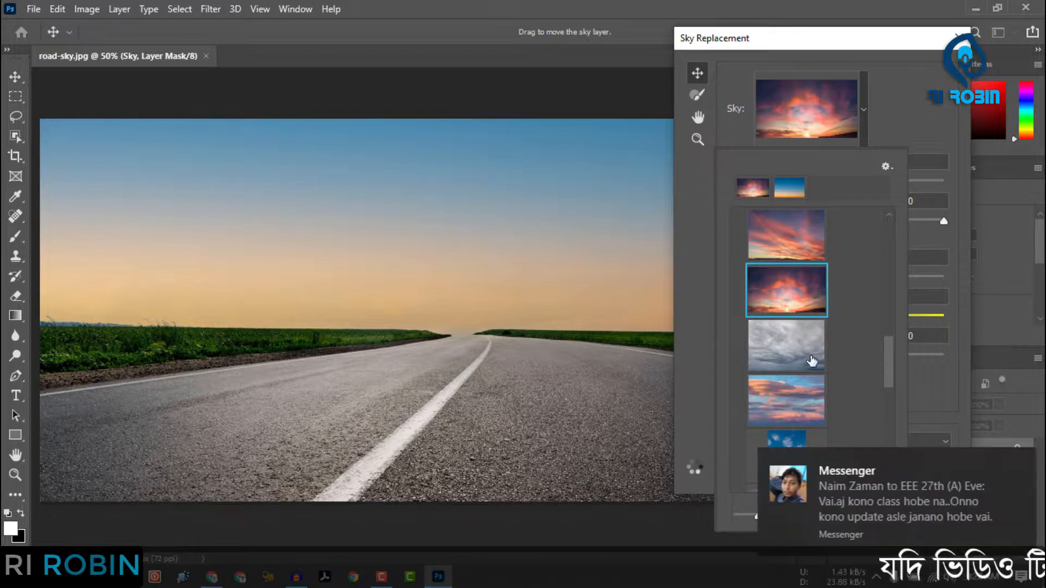
{"action": "scroll", "coordinate": [812, 360], "scroll_direction": "up", "scroll_amount": 2}
{"action": "left_click", "coordinate": [799, 345]}
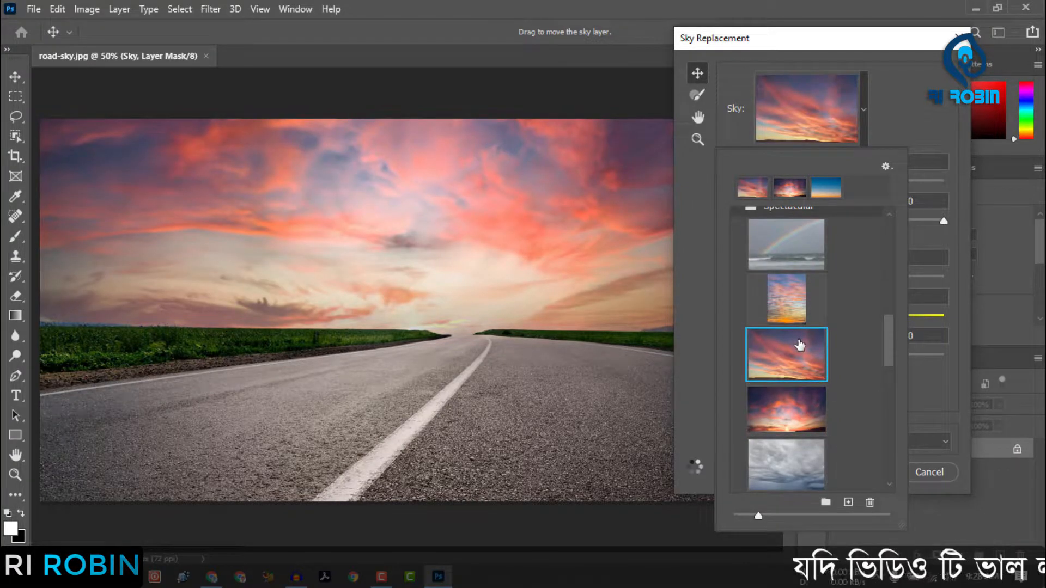
{"action": "left_click", "coordinate": [796, 163]}
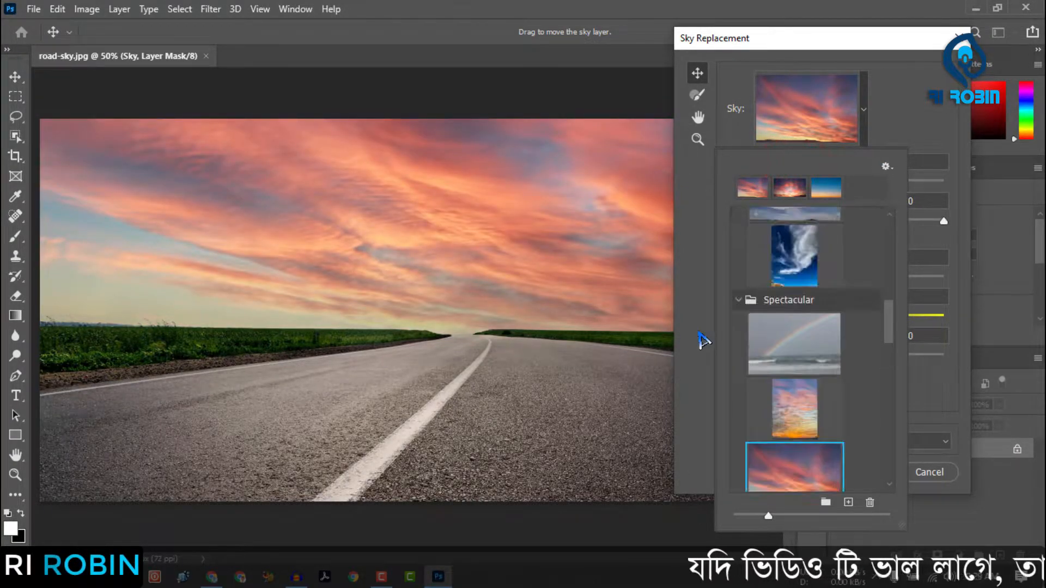
{"action": "left_click", "coordinate": [701, 340]}
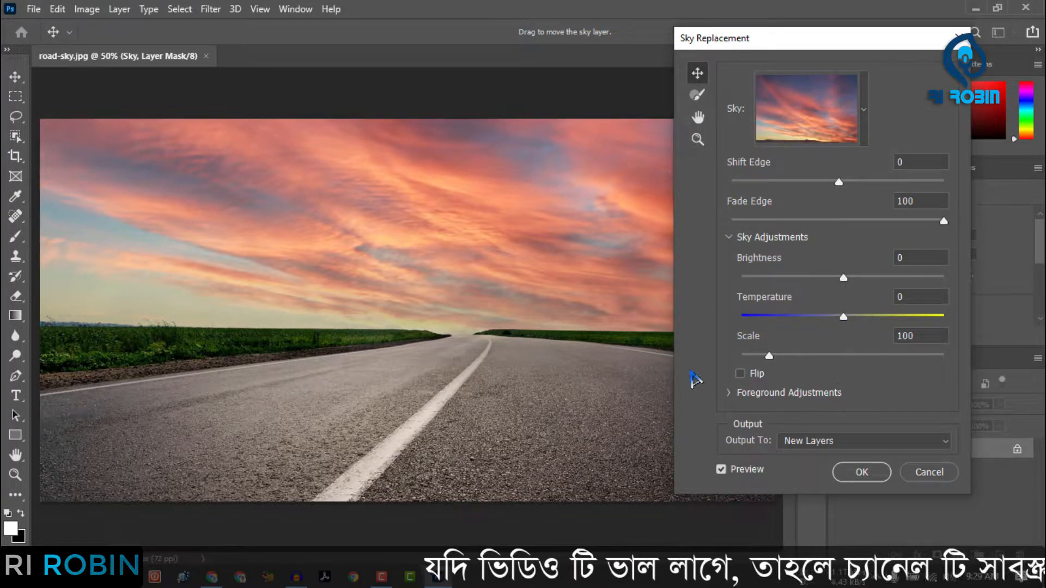
Flip the replacement sky, keeping the dialog clear of the road photo
{"action": "left_click_drag", "start_coordinate": [853, 44], "coordinate": [950, 47]}
{"action": "left_click", "coordinate": [819, 372]}
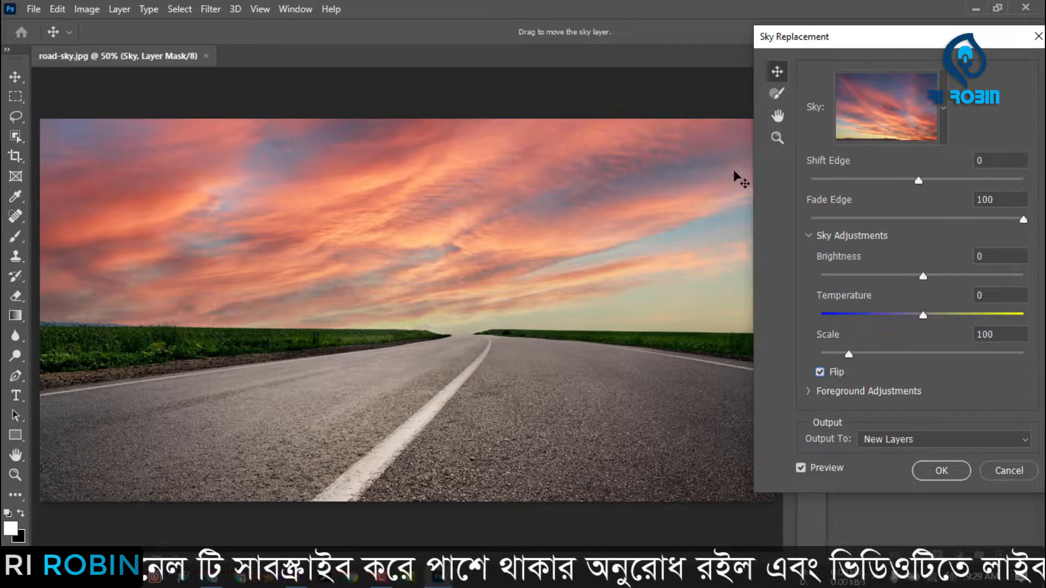
{"action": "left_click_drag", "start_coordinate": [915, 44], "coordinate": [855, 38]}
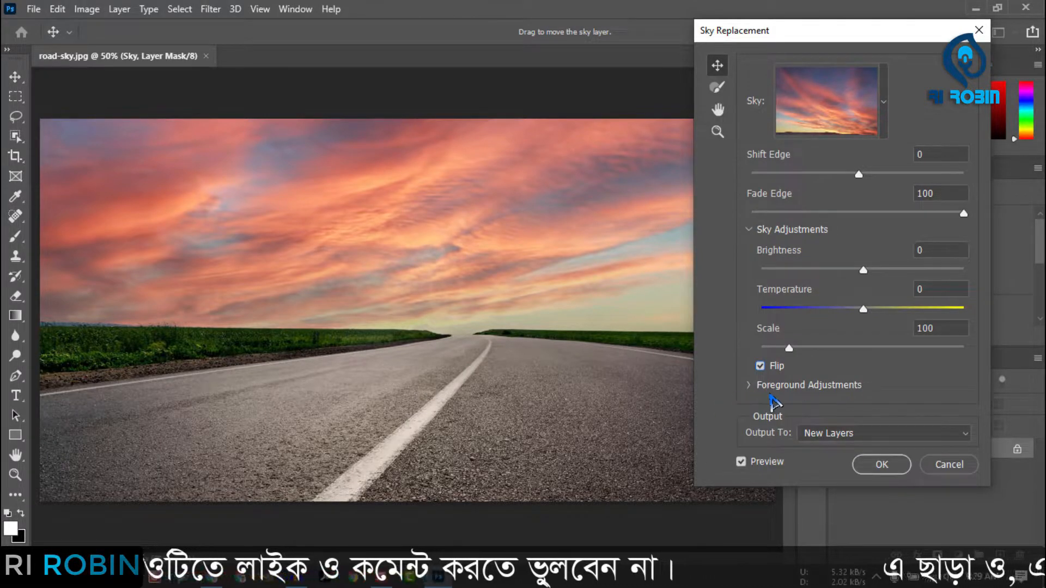
Set the foreground Lighting Adjustment to 75 and Color Adjustment to 65, and apply the sky replacement to new layers
{"action": "left_click", "coordinate": [752, 387]}
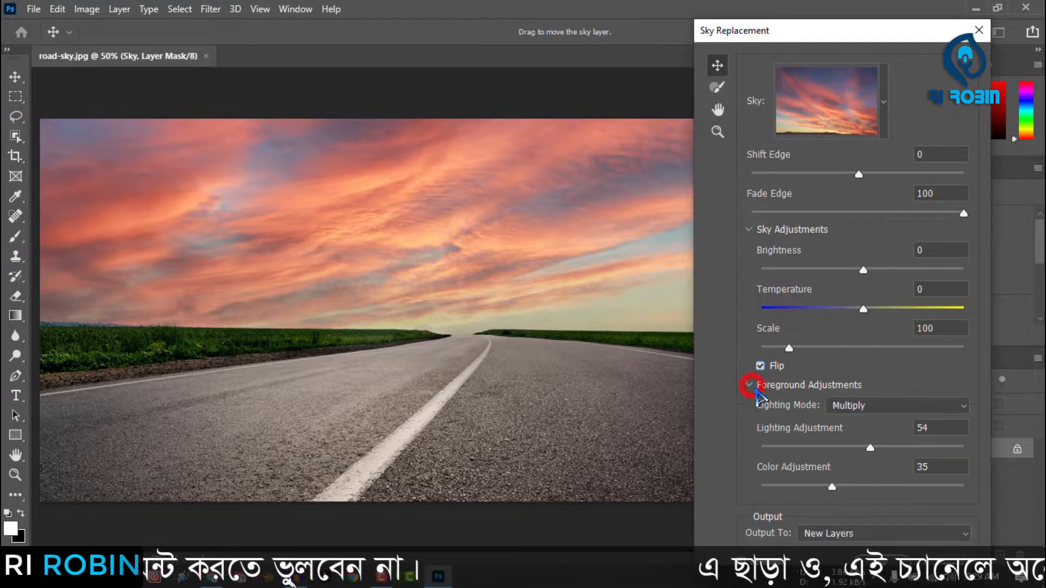
{"action": "left_click_drag", "start_coordinate": [870, 448], "coordinate": [913, 458]}
{"action": "left_click_drag", "start_coordinate": [834, 488], "coordinate": [894, 488]}
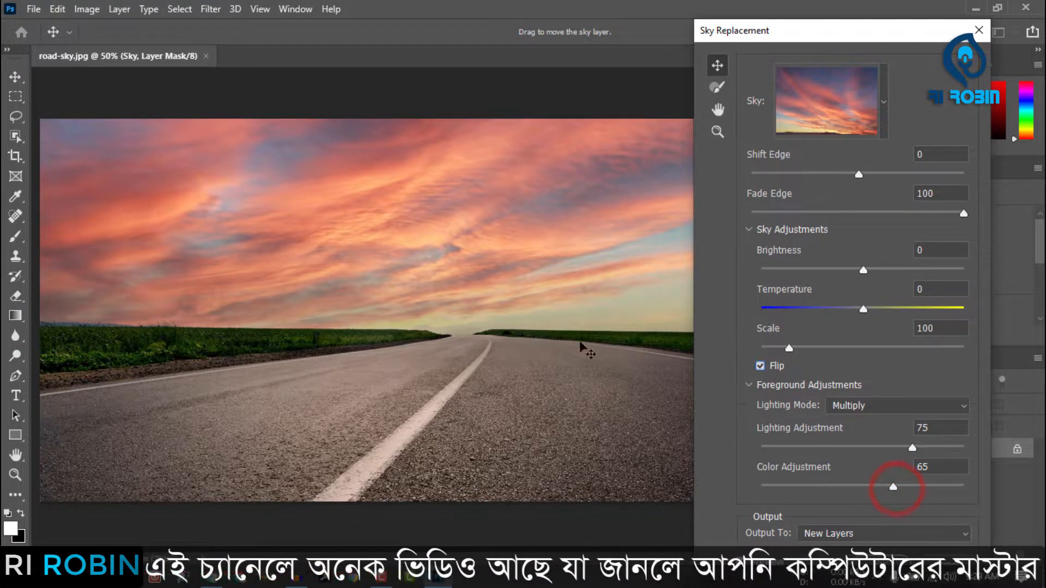
{"action": "left_click", "coordinate": [786, 38]}
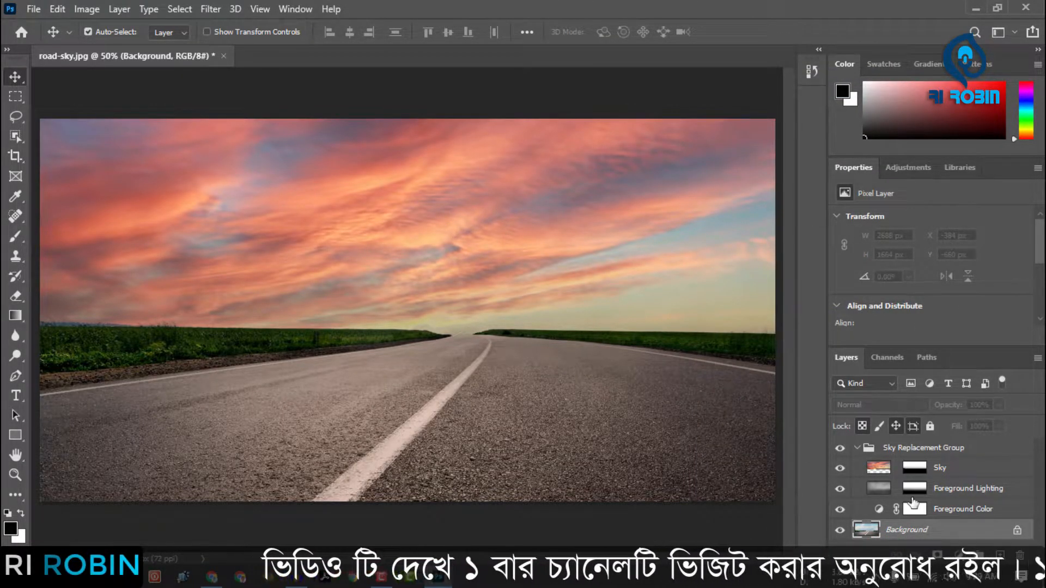
Toggle the Sky and Foreground Lighting layers off and on to compare their effect, and select the Sky layer
{"action": "left_click", "coordinate": [839, 468]}
{"action": "left_click", "coordinate": [839, 468]}
{"action": "left_click", "coordinate": [837, 490]}
{"action": "left_click", "coordinate": [839, 489]}
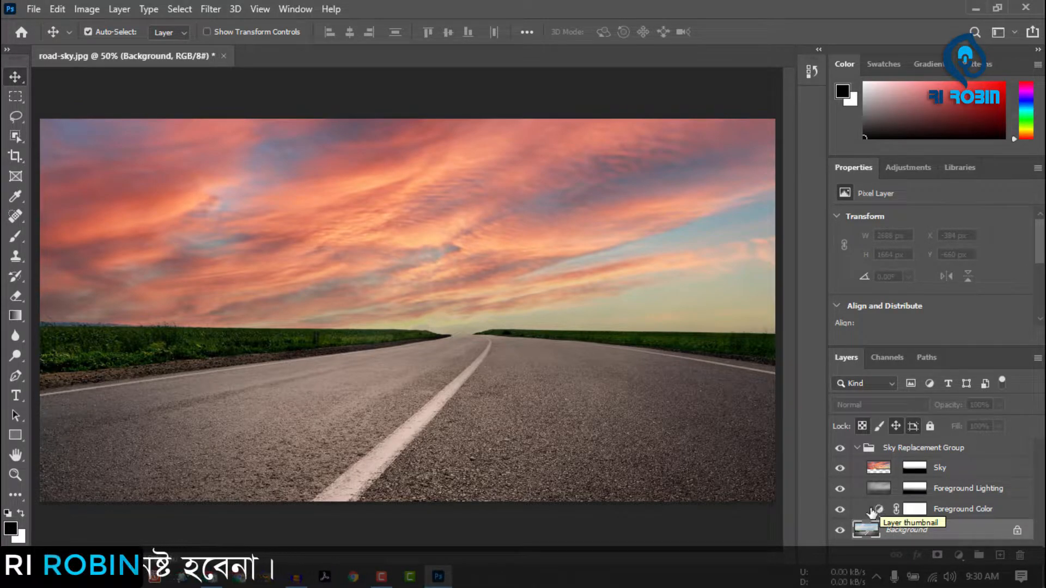
{"action": "left_click", "coordinate": [583, 223]}
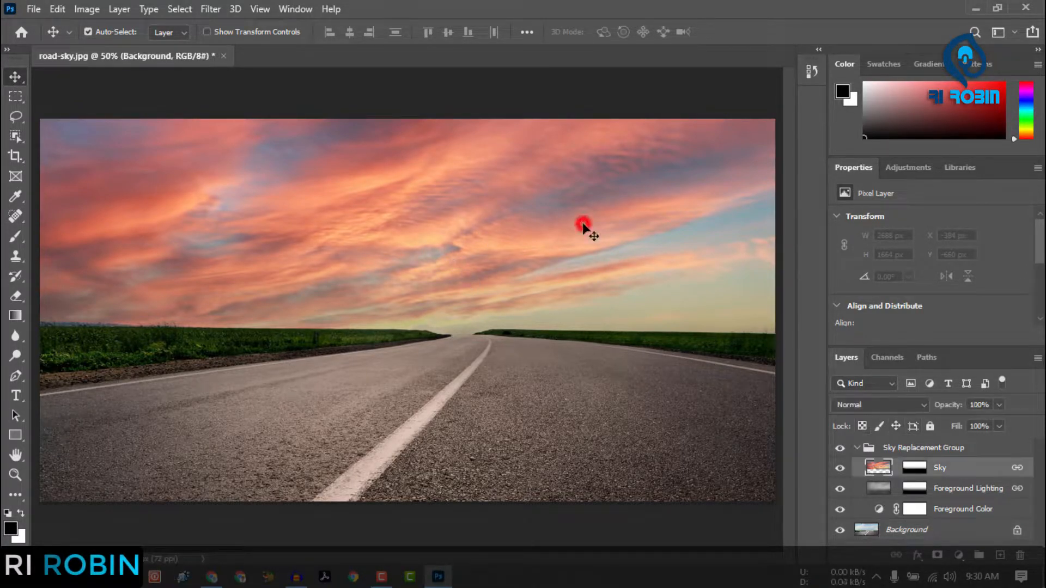
Close road-sky.jpg without saving and open black-and-white-image-of-iLeana-Dcruz.jpg from the Desktop
{"action": "left_click", "coordinate": [189, 55]}
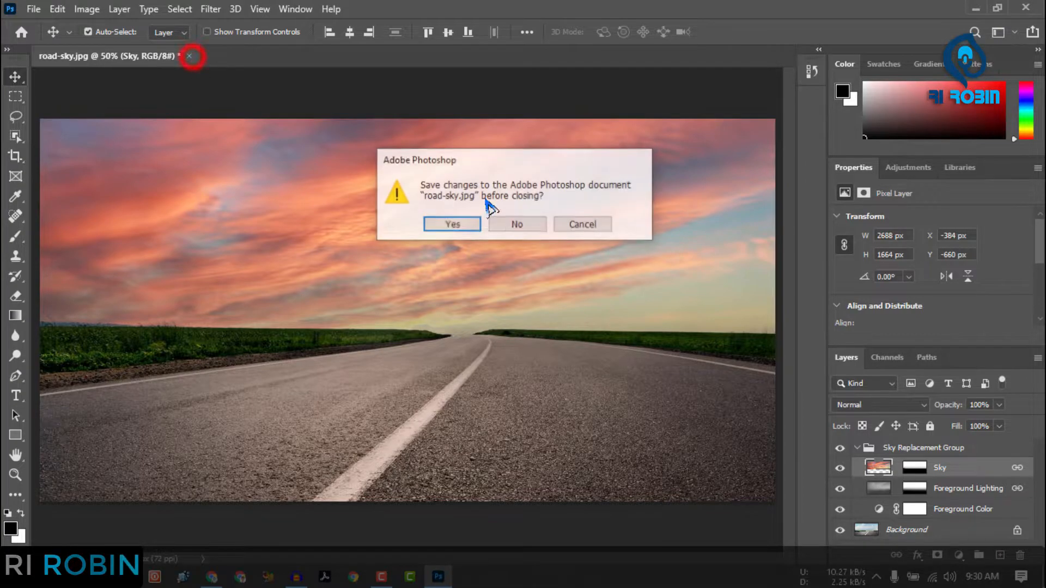
{"action": "left_click", "coordinate": [523, 224]}
{"action": "left_click", "coordinate": [43, 202]}
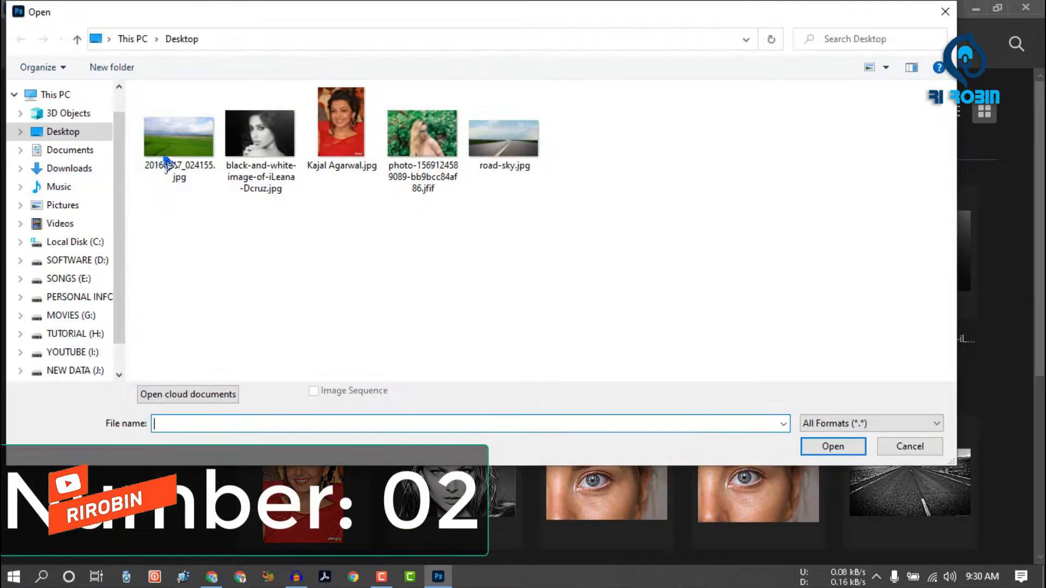
{"action": "double_click", "coordinate": [257, 137]}
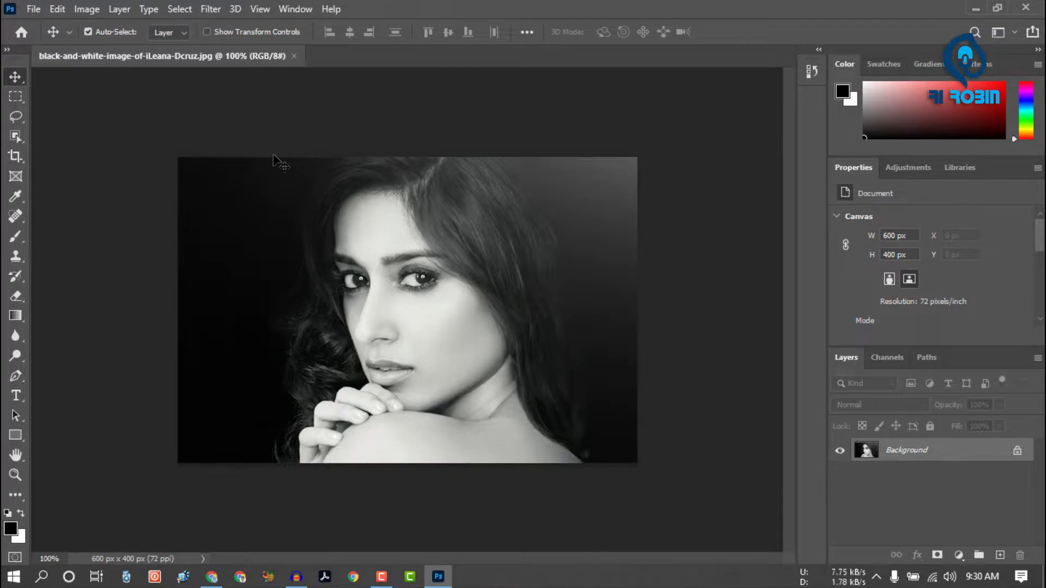
Open Neural Filters for the black-and-white portrait and enable the Colorize beta filter
{"action": "left_click", "coordinate": [210, 9]}
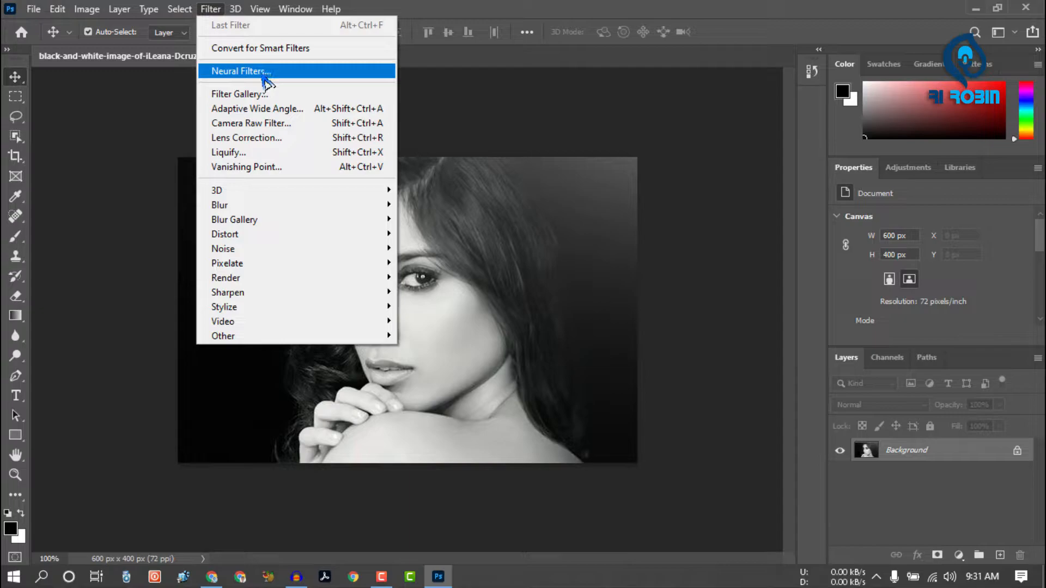
{"action": "left_click", "coordinate": [267, 71]}
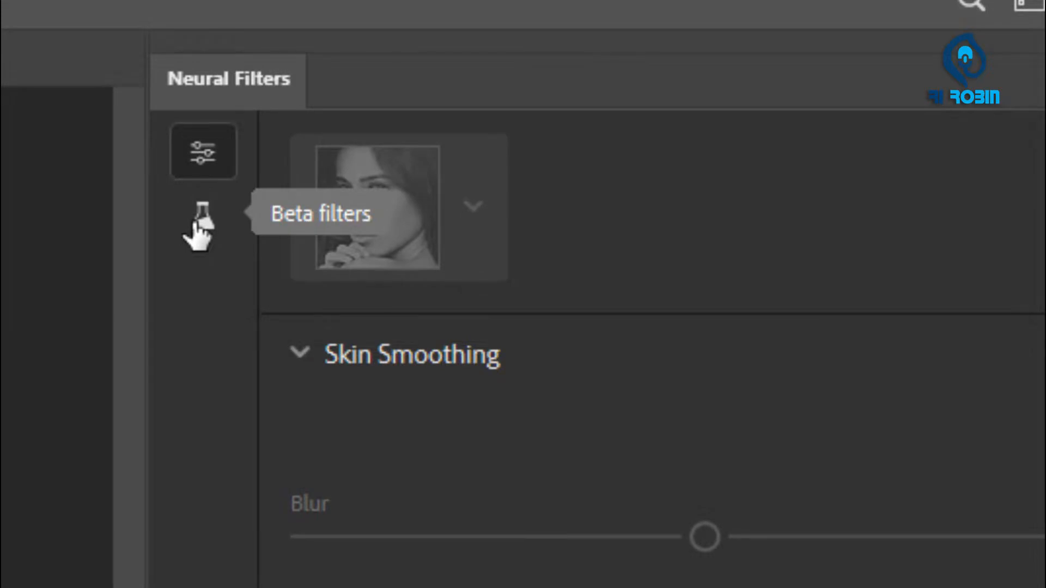
{"action": "left_click", "coordinate": [196, 223]}
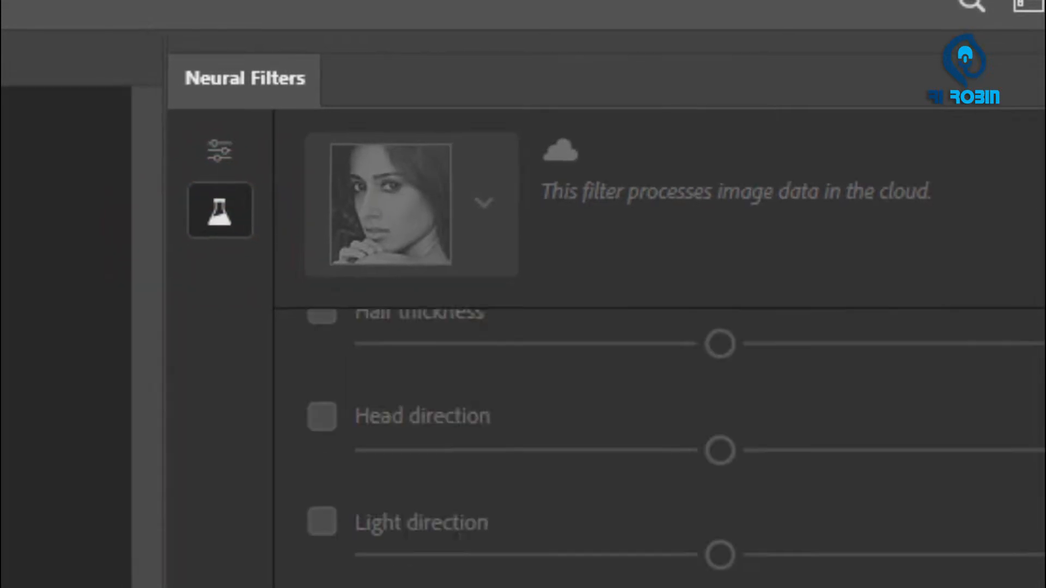
{"action": "left_click_drag", "start_coordinate": [1040, 316], "coordinate": [1039, 389]}
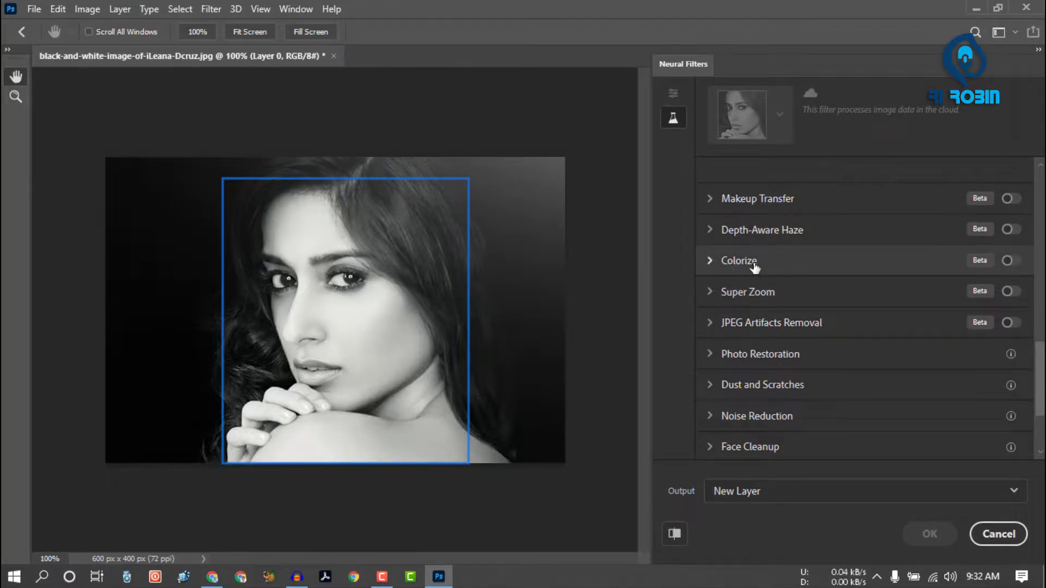
{"action": "mouse_move", "coordinate": [728, 275]}
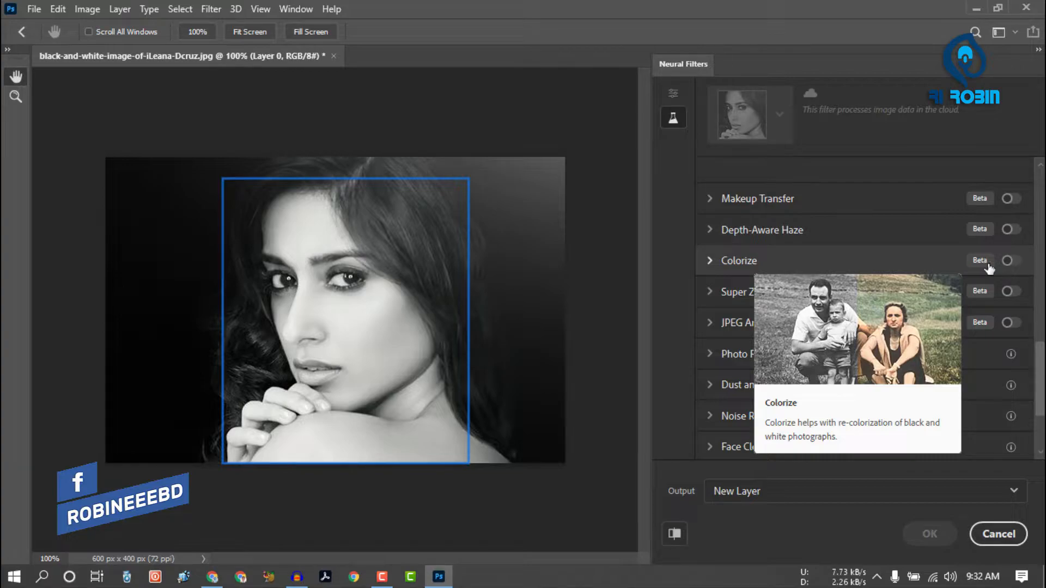
{"action": "left_click", "coordinate": [1010, 262]}
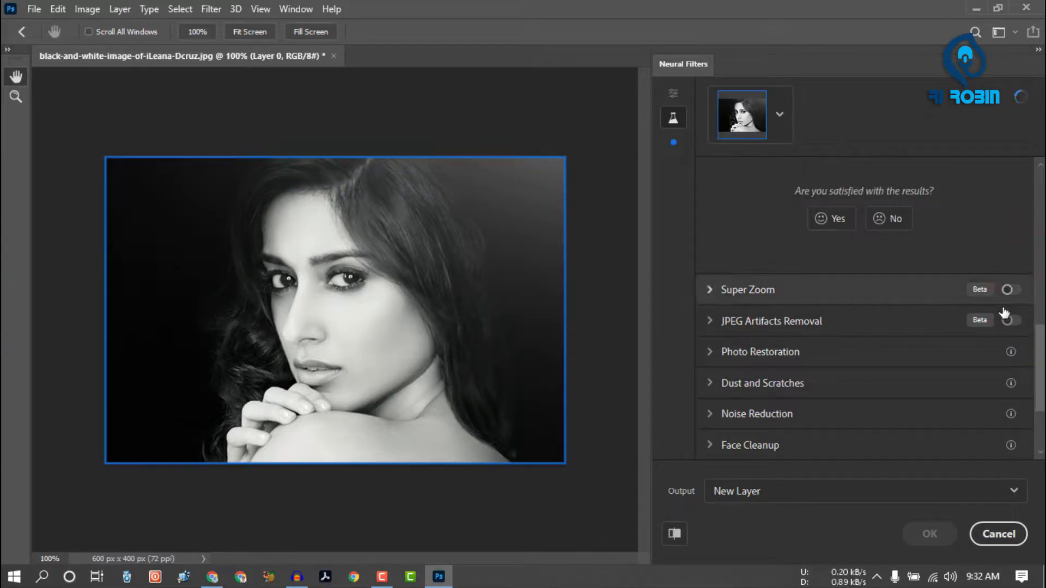
Shift Colorize's Focus color slider slightly toward Scene color and Cyan slightly toward Red, and output the colorized portrait to a new layer
{"action": "scroll", "coordinate": [880, 324], "scroll_direction": "up", "scroll_amount": 3}
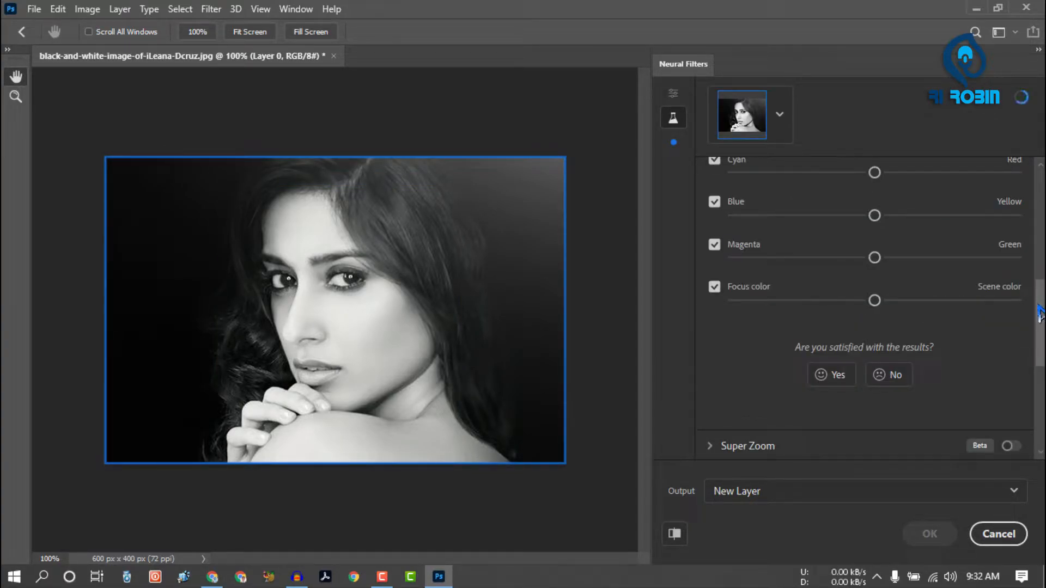
{"action": "scroll", "coordinate": [1039, 332], "scroll_direction": "up", "scroll_amount": 7}
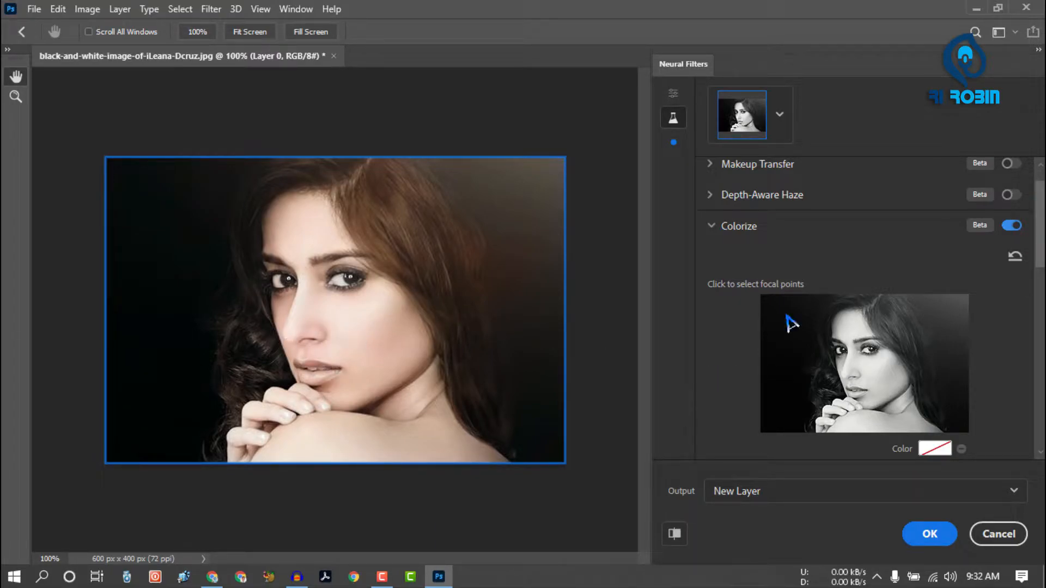
{"action": "left_click_drag", "start_coordinate": [1042, 242], "coordinate": [1041, 349]}
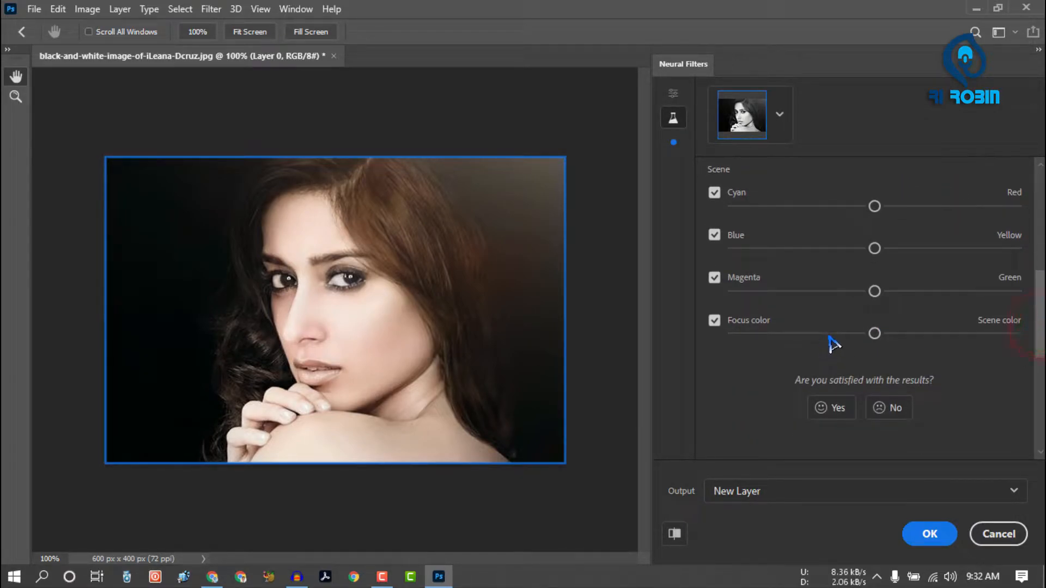
{"action": "left_click_drag", "start_coordinate": [875, 333], "coordinate": [902, 333]}
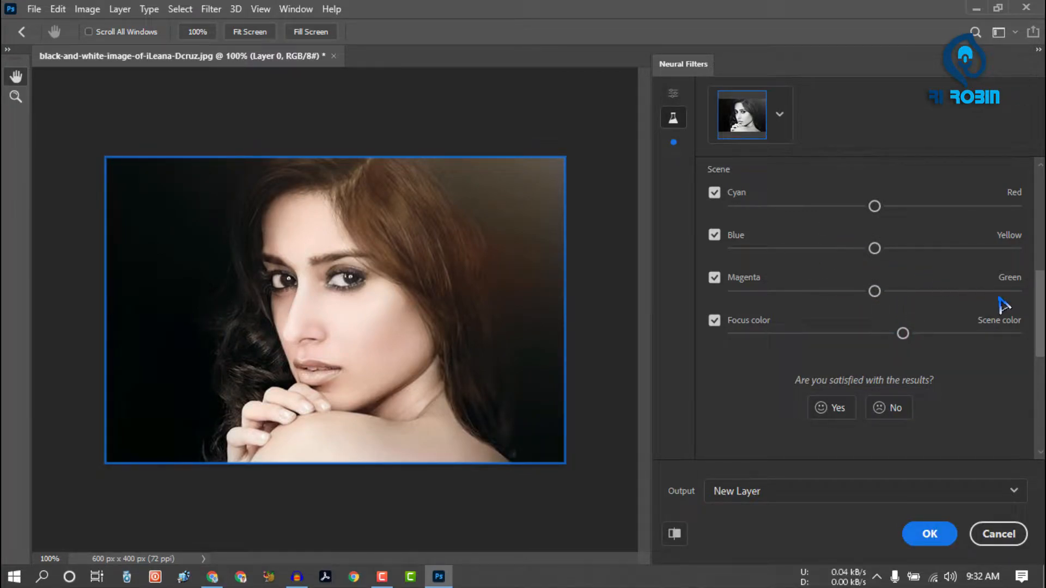
{"action": "left_click_drag", "start_coordinate": [874, 206], "coordinate": [904, 206]}
{"action": "left_click", "coordinate": [928, 535]}
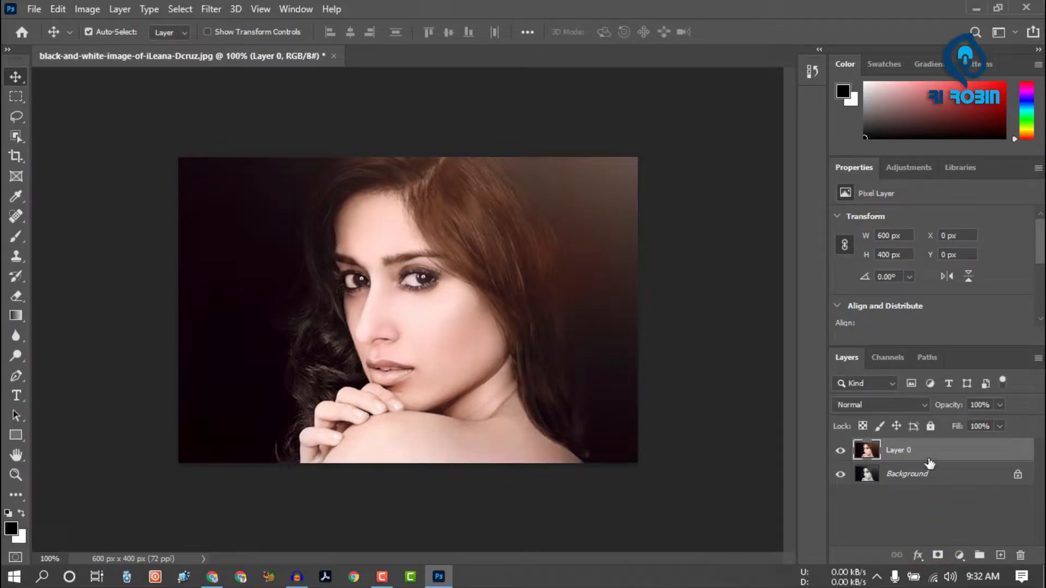
Toggle Layer 0 off and on to compare the colorization with the original, and close the portrait without saving
{"action": "left_click", "coordinate": [840, 452]}
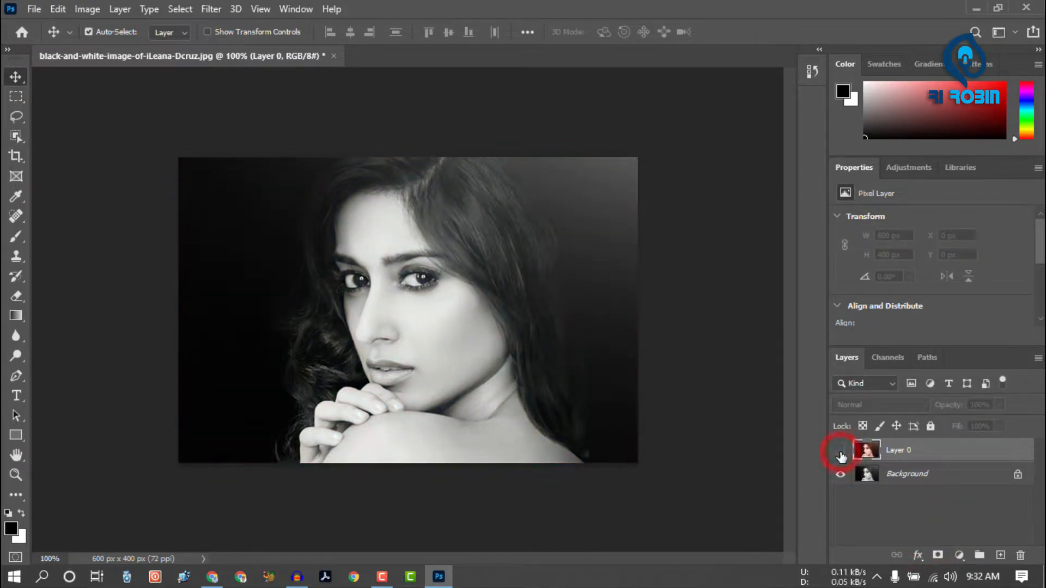
{"action": "left_click", "coordinate": [841, 451]}
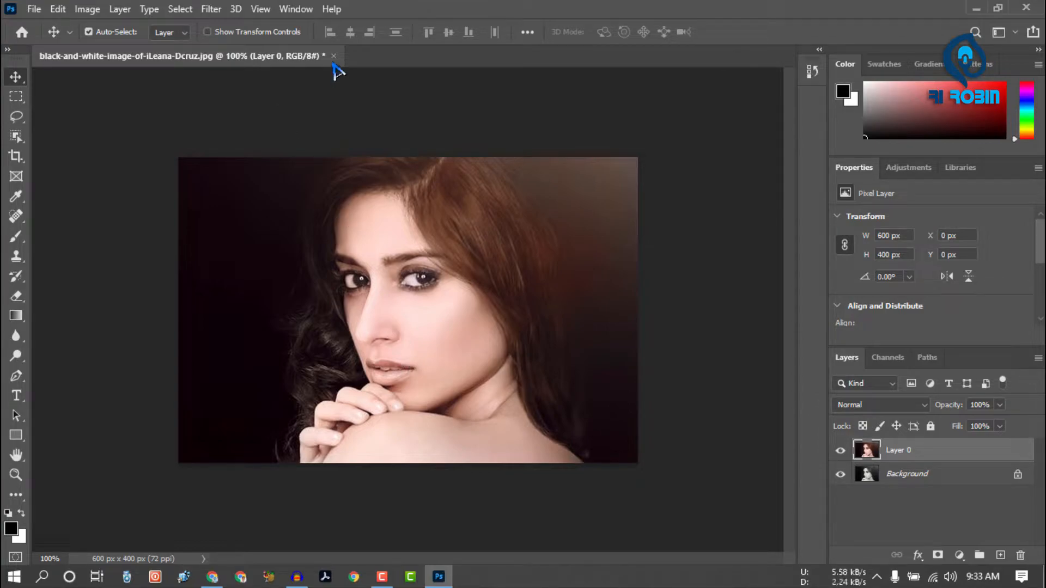
{"action": "left_click", "coordinate": [333, 56]}
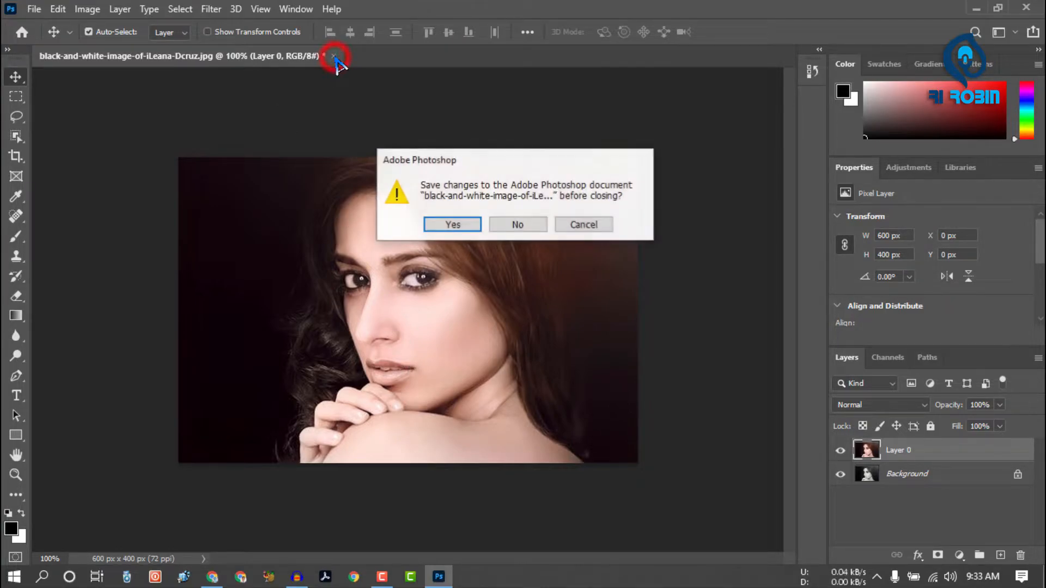
{"action": "left_click", "coordinate": [510, 224]}
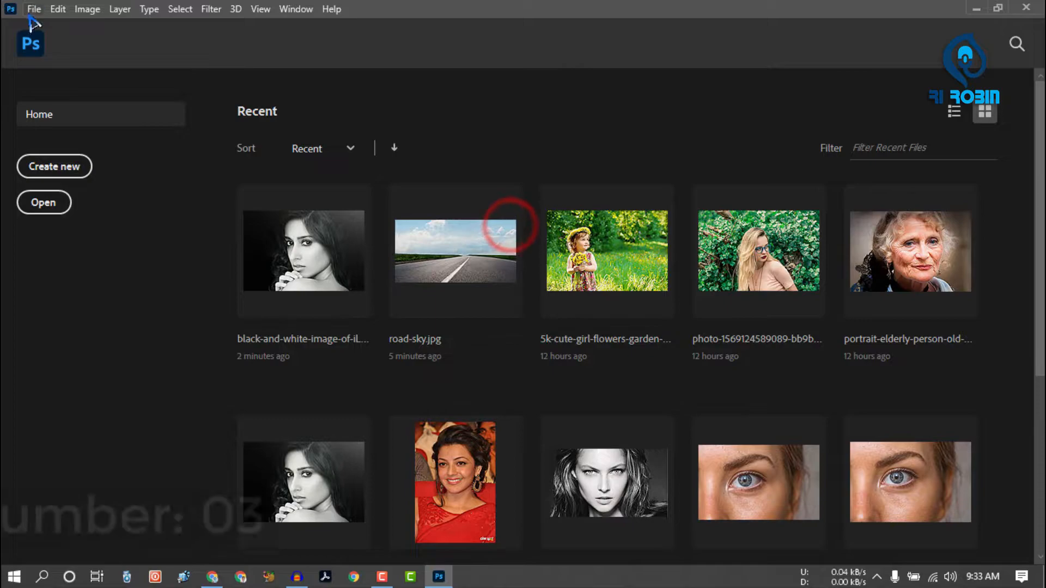
Open Kajal Agarwal.jpg from the Desktop
{"action": "left_click", "coordinate": [42, 200]}
{"action": "left_click", "coordinate": [337, 125]}
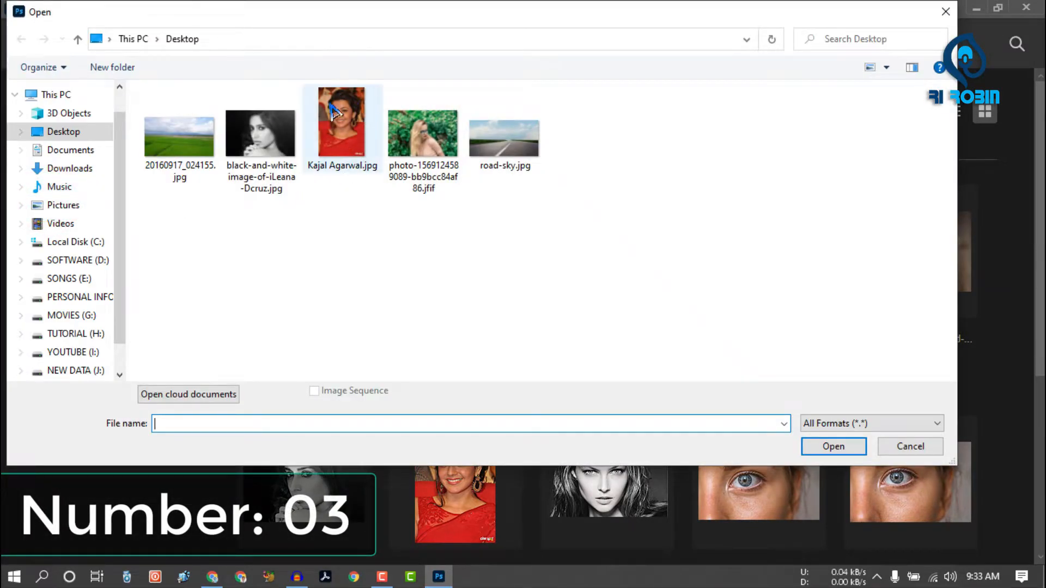
{"action": "double_click", "coordinate": [336, 126]}
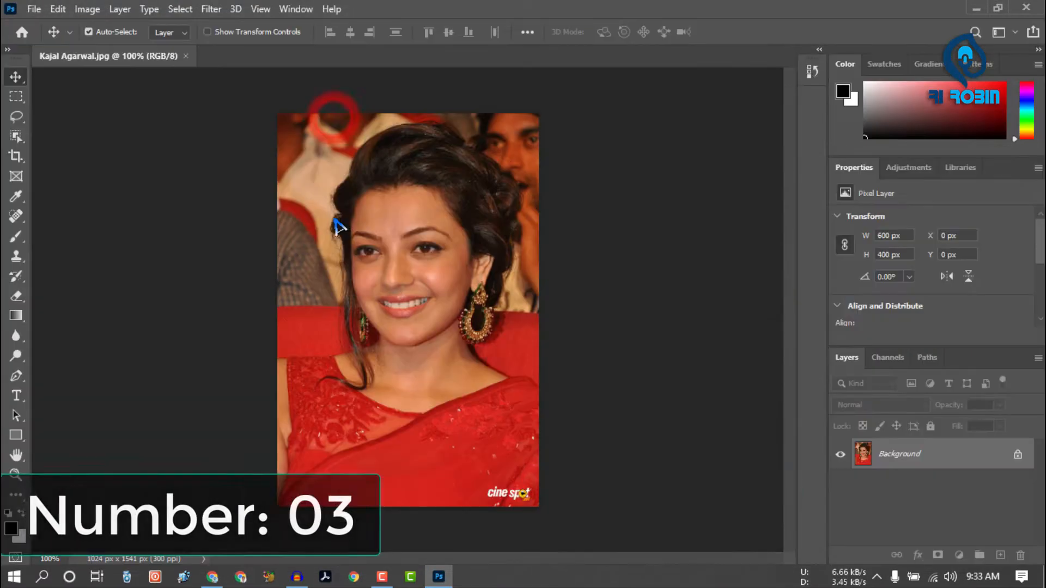
Examine the skin texture around the mouth, cheeks and eyes of the portrait at 300% zoom
{"action": "key", "text": "ctrl+plus"}
{"action": "key", "text": "ctrl+plus"}
{"action": "key", "text": "ctrl+plus"}
{"action": "key", "text": "ctrl+plus"}
{"action": "key", "text": "ctrl+plus"}
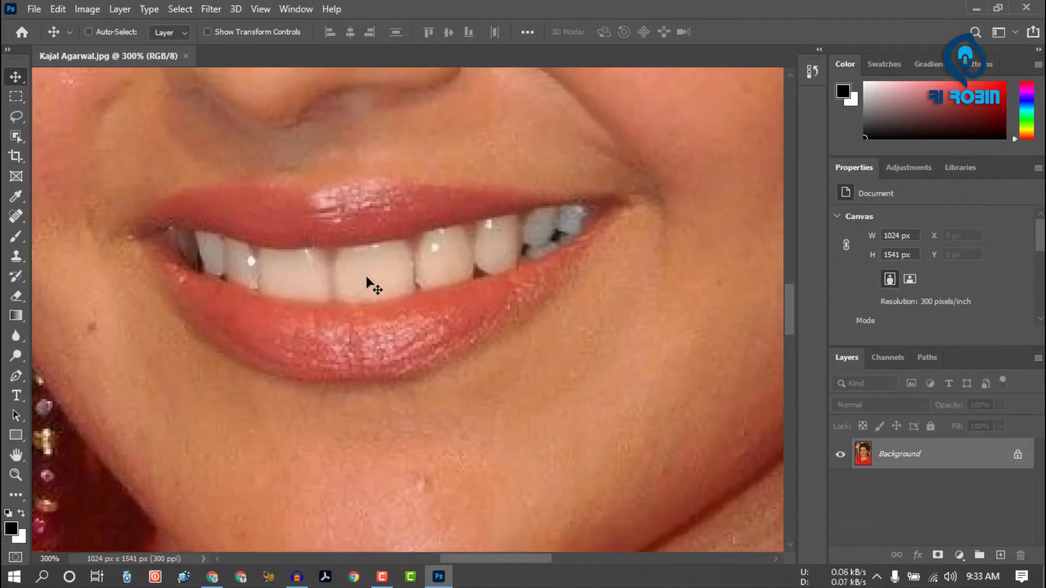
{"action": "left_click_drag", "start_coordinate": [371, 280], "coordinate": [270, 408]}
{"action": "left_click_drag", "start_coordinate": [441, 286], "coordinate": [491, 422]}
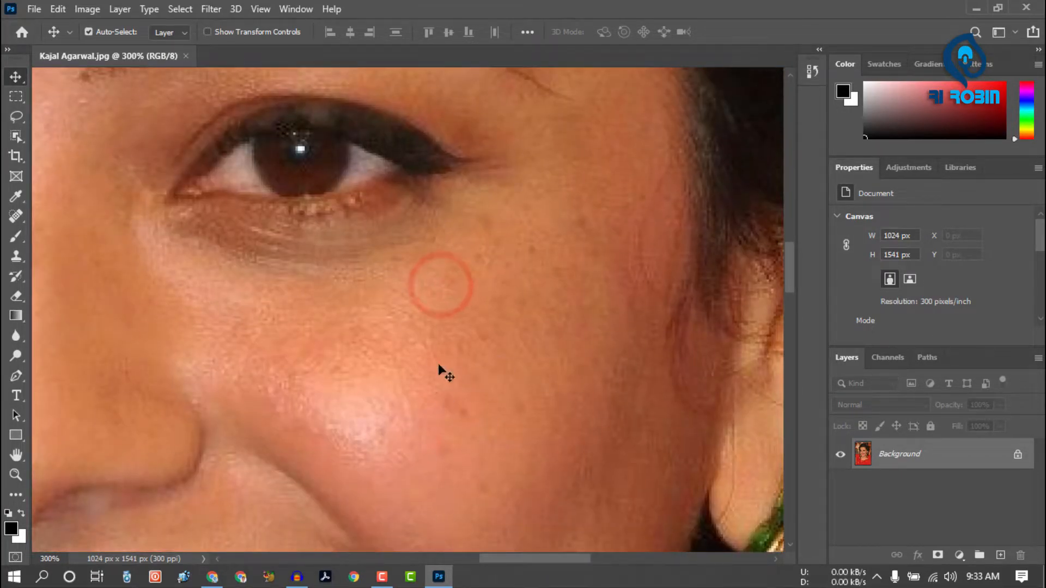
{"action": "left_click_drag", "start_coordinate": [164, 376], "coordinate": [681, 506]}
{"action": "left_click_drag", "start_coordinate": [507, 284], "coordinate": [397, 554]}
{"action": "left_click_drag", "start_coordinate": [351, 378], "coordinate": [190, 32]}
{"action": "left_click_drag", "start_coordinate": [532, 495], "coordinate": [487, 239]}
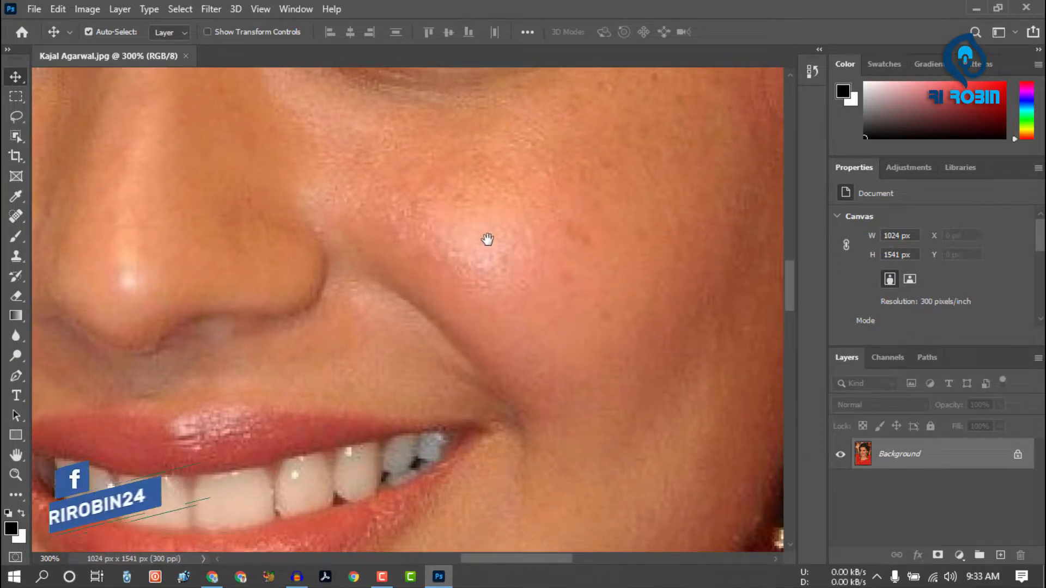
Open Neural Filters for the portrait and enable Skin Smoothing
{"action": "left_click", "coordinate": [212, 9]}
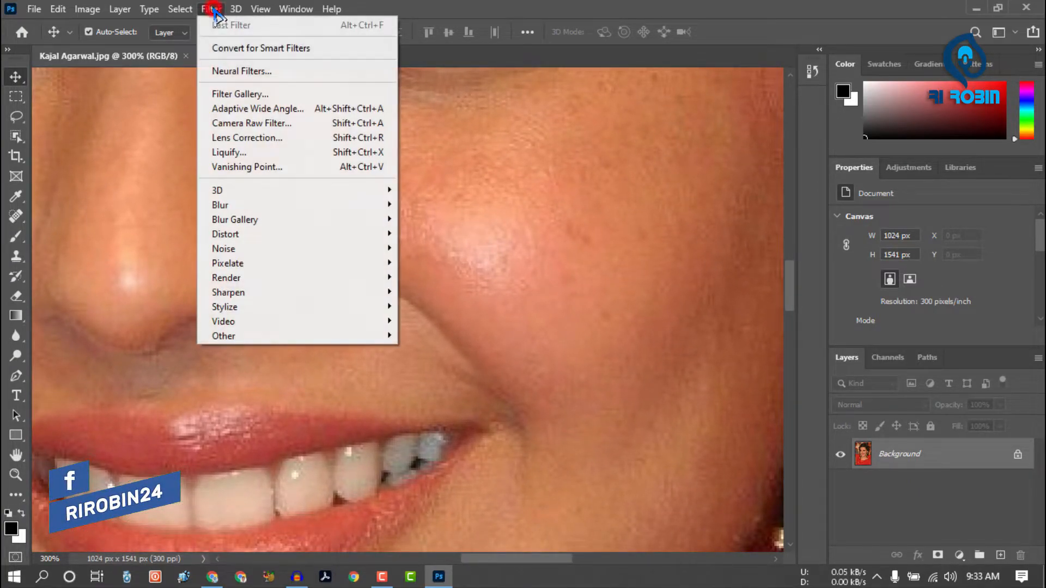
{"action": "left_click", "coordinate": [301, 74]}
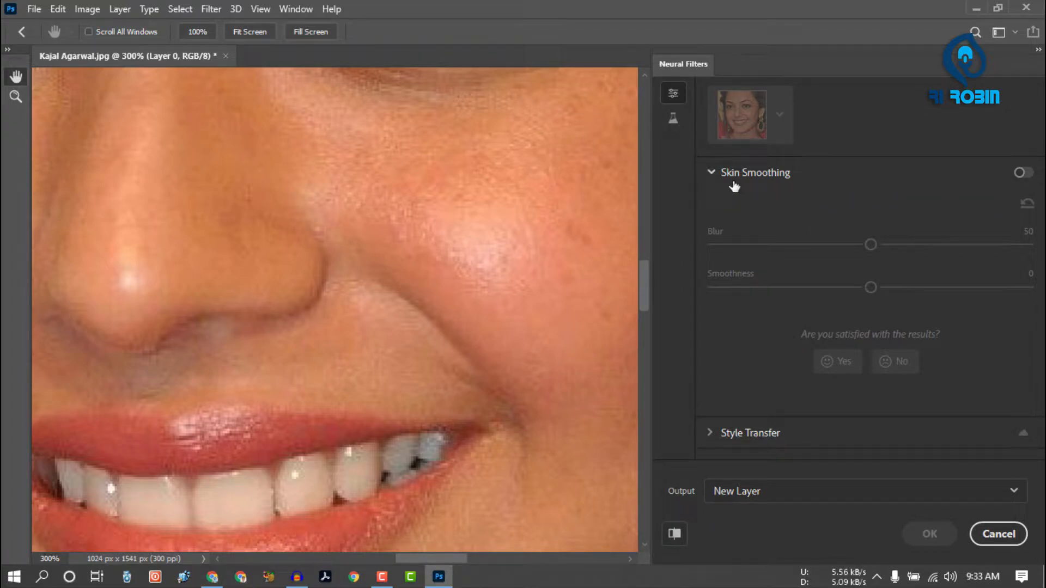
{"action": "left_click", "coordinate": [1023, 174]}
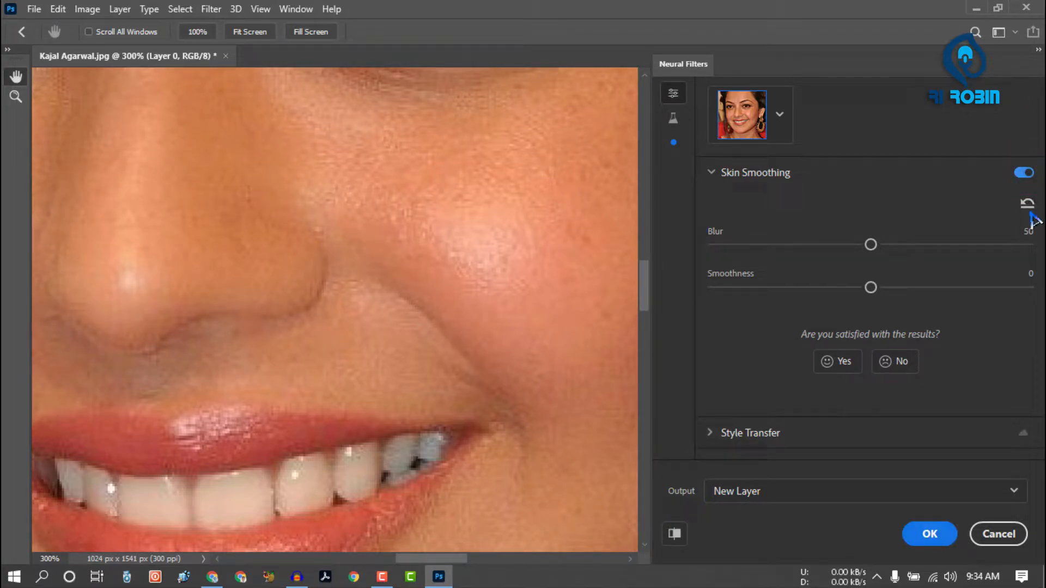
Compare the original and smoothed skin previews at 300% and at 100% zoom
{"action": "left_click", "coordinate": [675, 534]}
{"action": "left_click", "coordinate": [674, 534]}
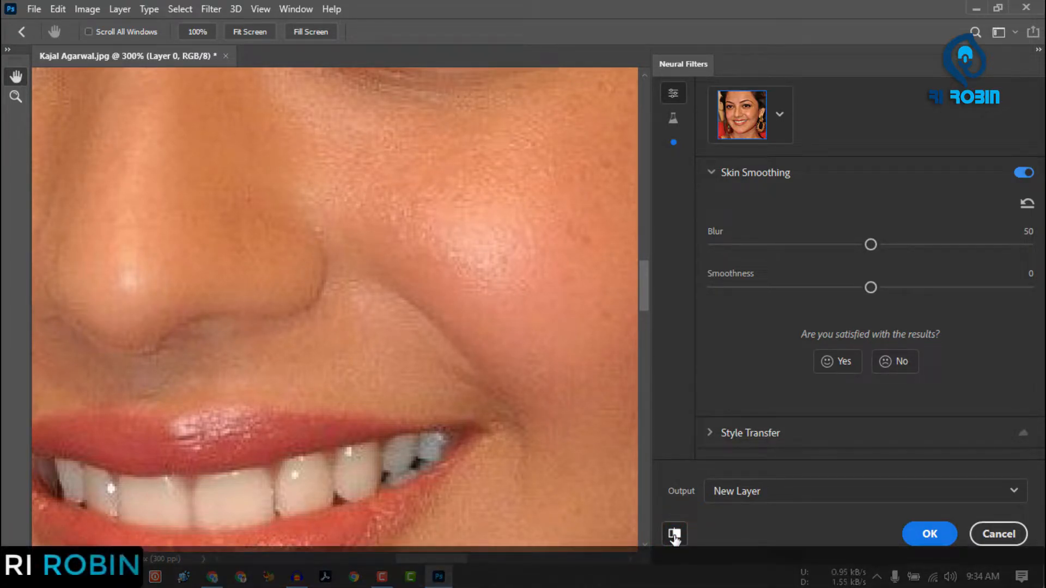
{"action": "key", "text": "ctrl+1"}
{"action": "left_click", "coordinate": [673, 535]}
{"action": "left_click", "coordinate": [674, 535]}
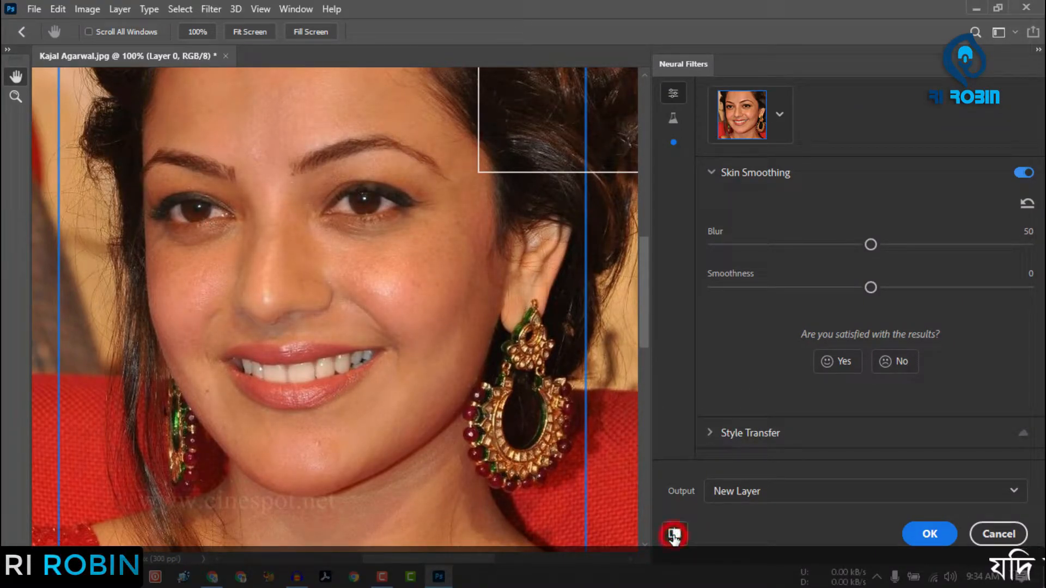
Set Skin Smoothing's Smoothness to 34 and Blur to 68, compare with the original, and apply the result to a new layer
{"action": "left_click", "coordinate": [946, 288]}
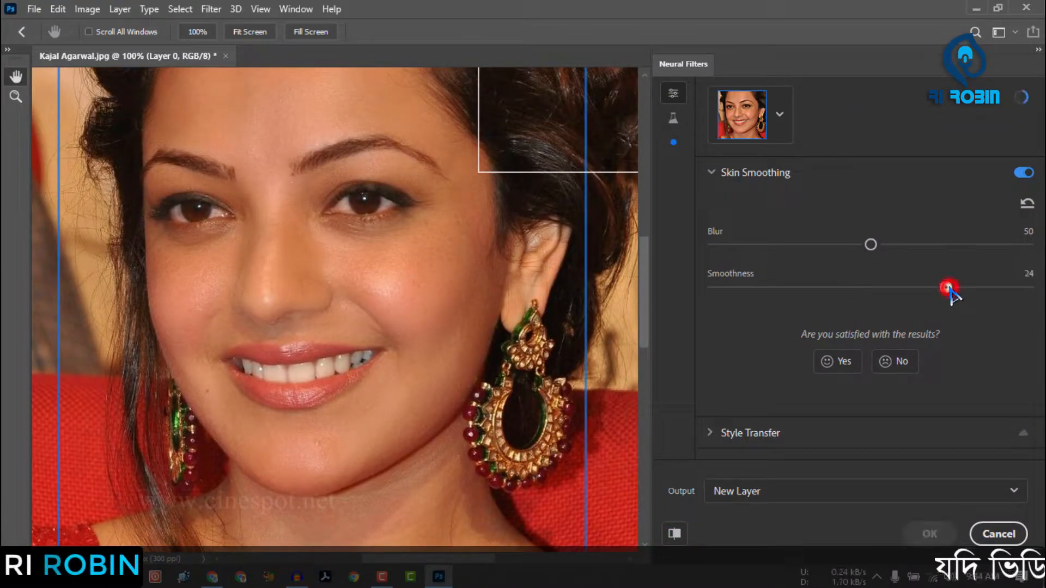
{"action": "left_click_drag", "start_coordinate": [946, 289], "coordinate": [979, 288]}
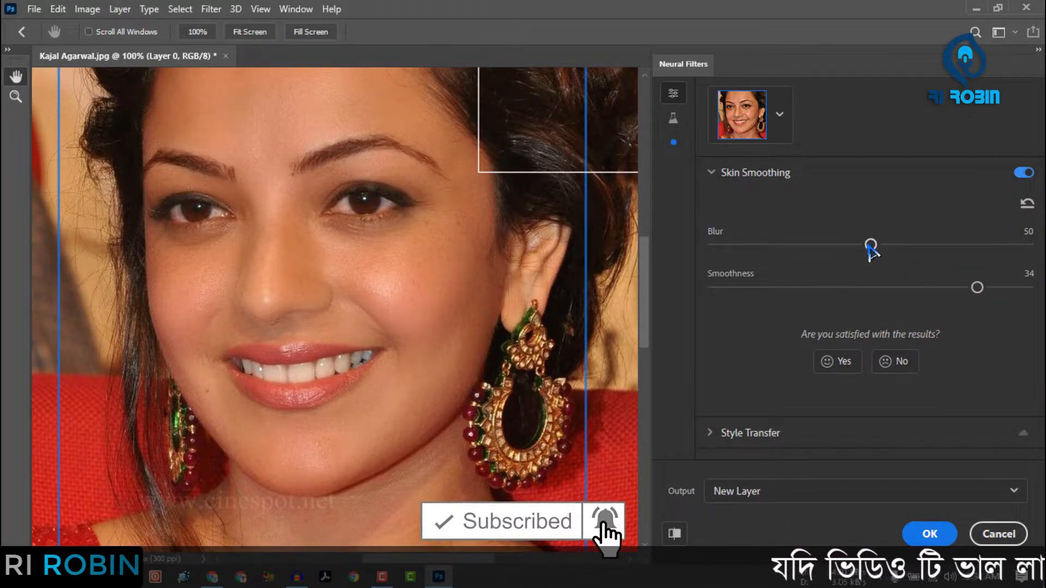
{"action": "left_click_drag", "start_coordinate": [871, 246], "coordinate": [929, 248]}
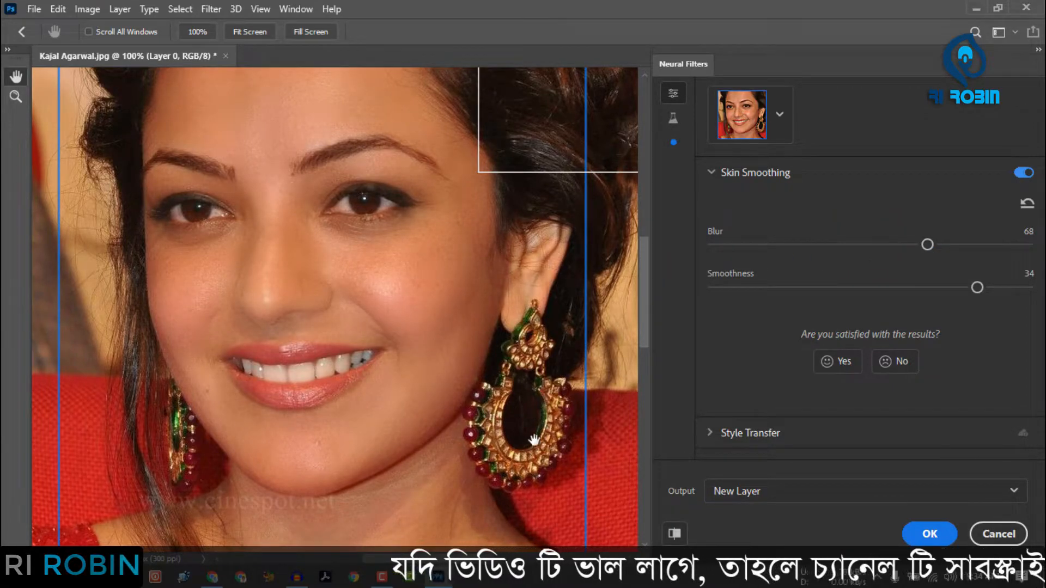
{"action": "left_click", "coordinate": [675, 534]}
{"action": "left_click", "coordinate": [676, 535]}
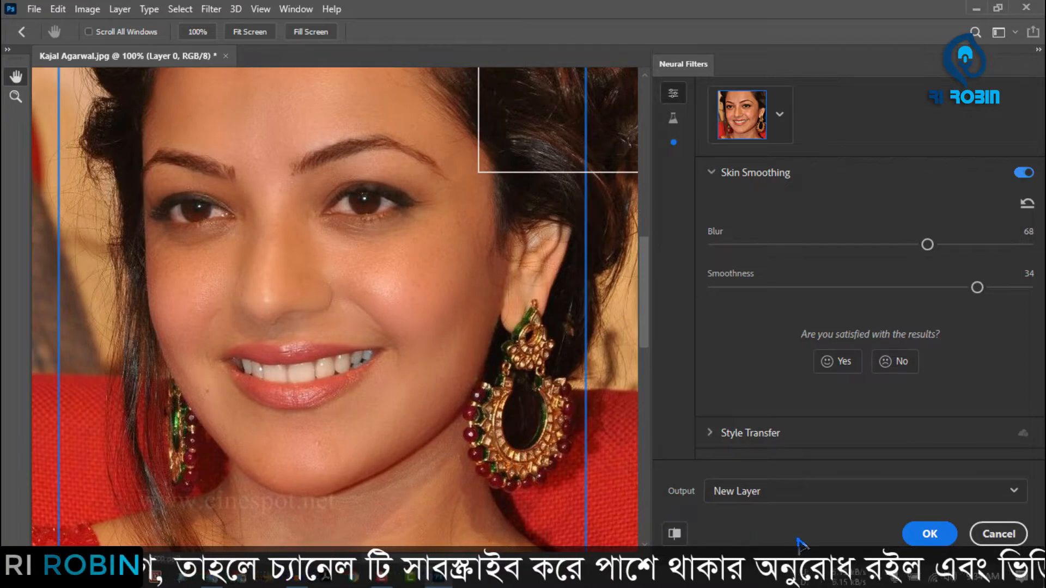
{"action": "left_click", "coordinate": [927, 535]}
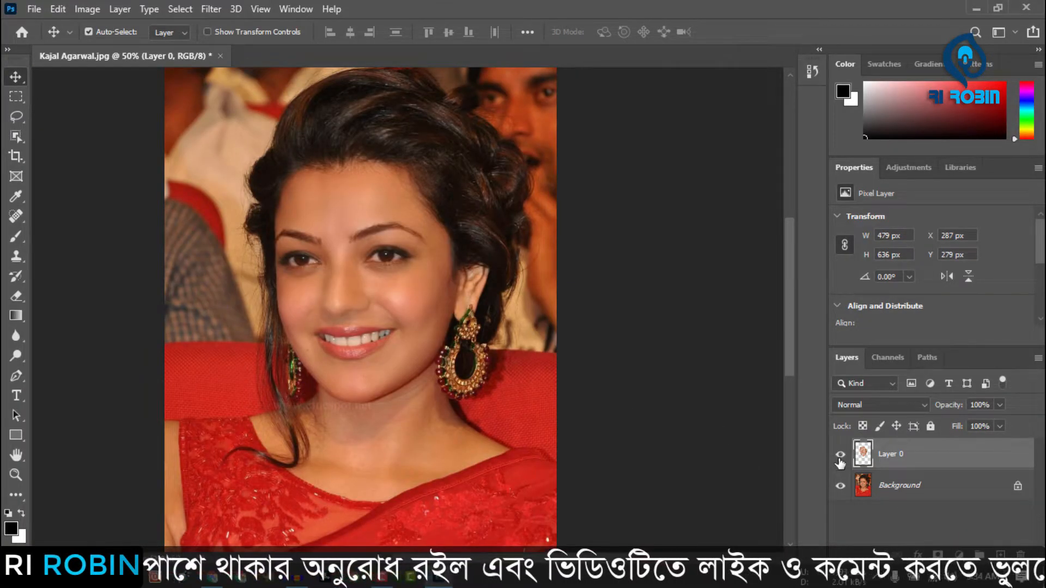
Toggle the visibility of Layer 0 to compare the smoothed skin with the original photo
{"action": "left_click", "coordinate": [840, 455]}
{"action": "left_click", "coordinate": [839, 457]}
{"action": "left_click", "coordinate": [839, 458]}
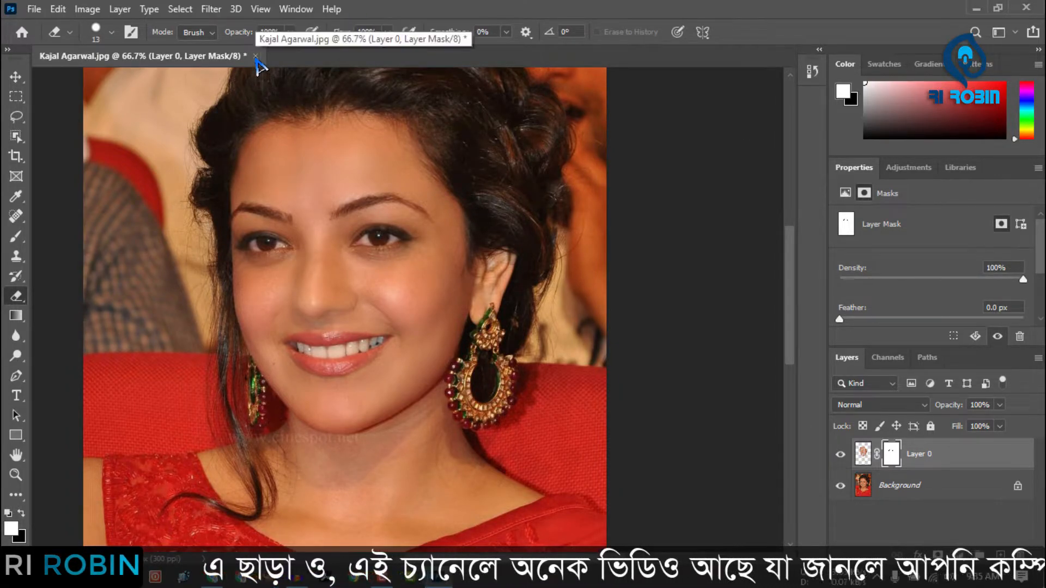
{"action": "left_click", "coordinate": [255, 57]}
{"action": "left_click", "coordinate": [526, 229]}
{"action": "left_click", "coordinate": [43, 205]}
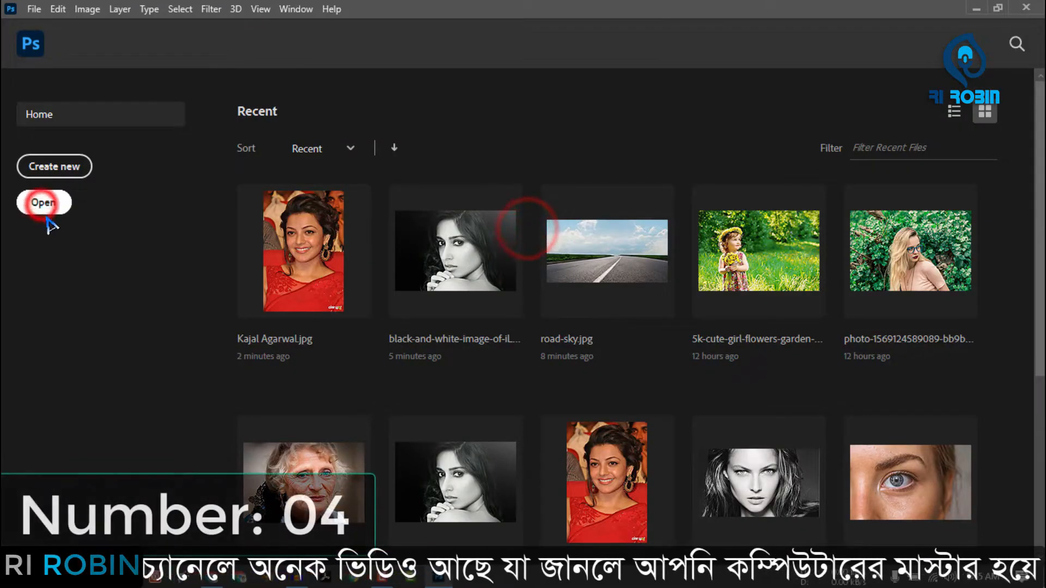
{"action": "left_click", "coordinate": [414, 147]}
{"action": "double_click", "coordinate": [414, 147]}
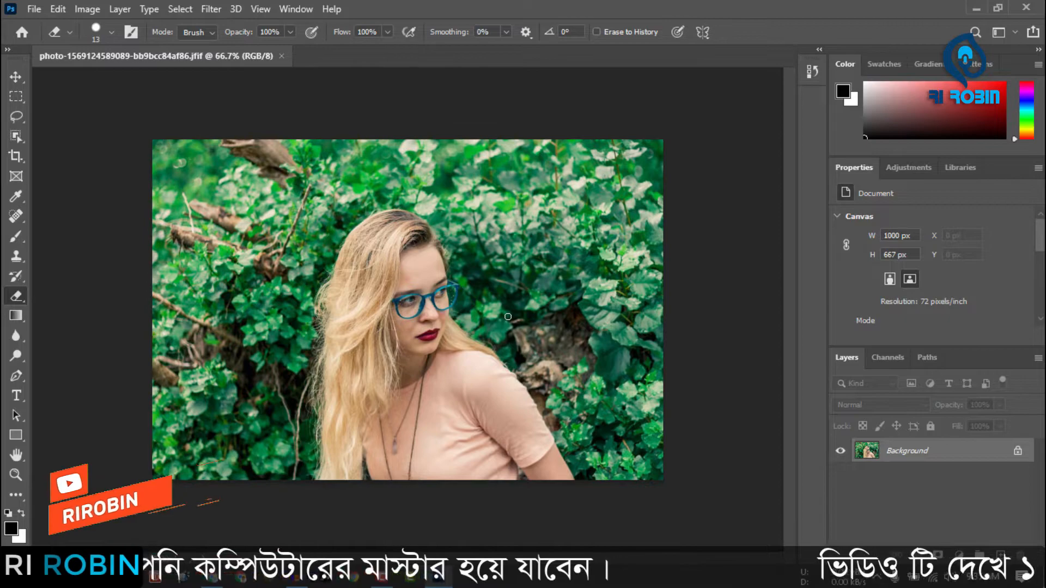
Bring up the Quick actions in Photoshop Help and apply Blur background to the photo of the blonde woman
{"action": "key", "text": "ctrl+plus"}
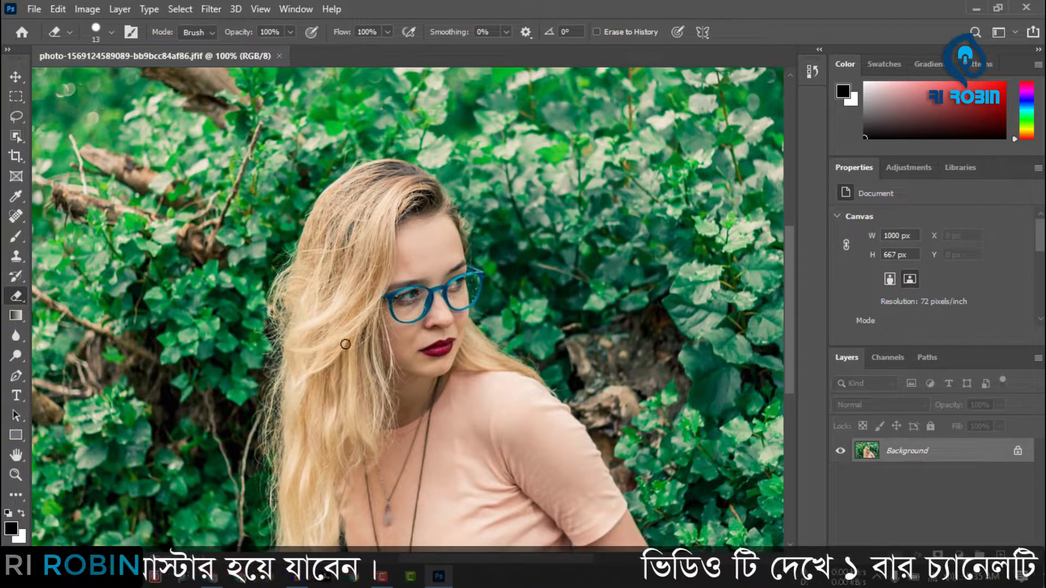
{"action": "key", "text": "ctrl+minus"}
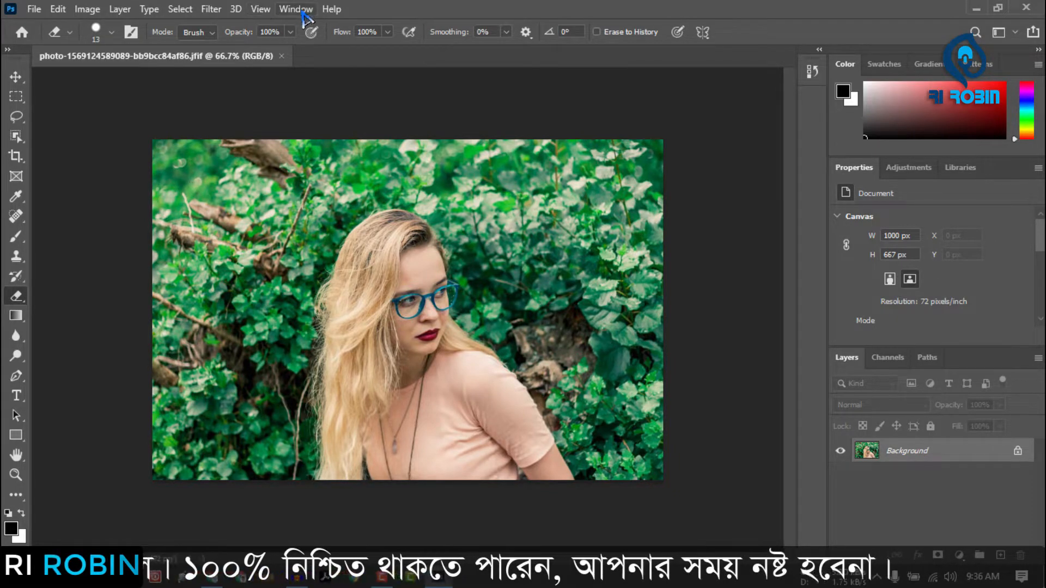
{"action": "left_click", "coordinate": [331, 9]}
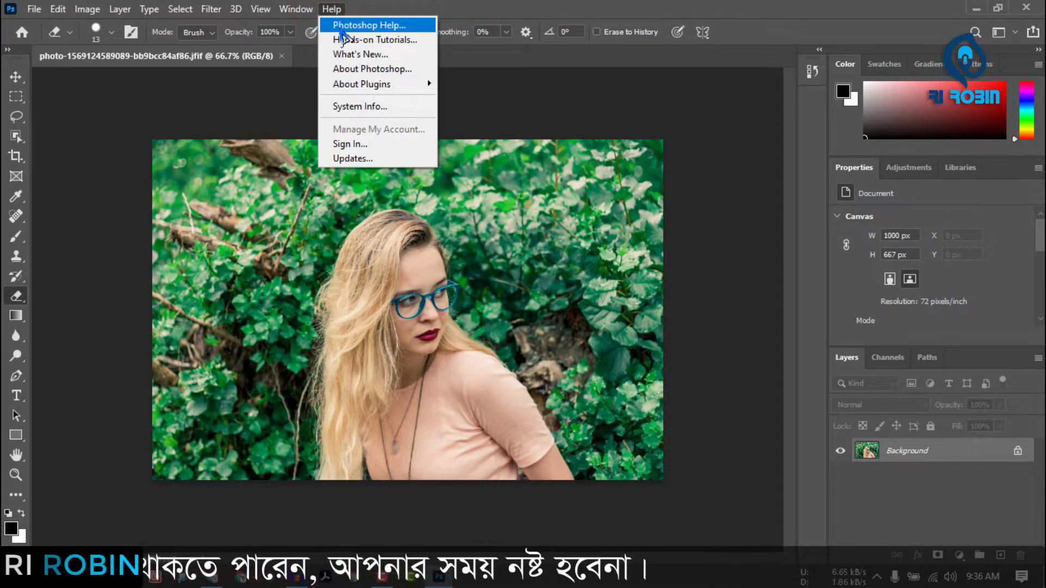
{"action": "left_click", "coordinate": [396, 27]}
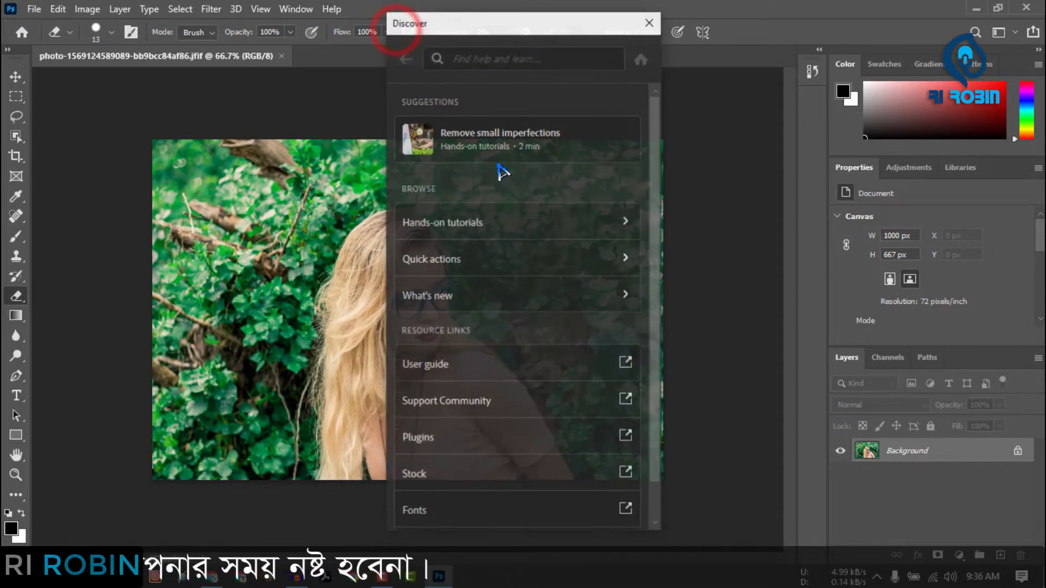
{"action": "left_click_drag", "start_coordinate": [520, 22], "coordinate": [660, 22]}
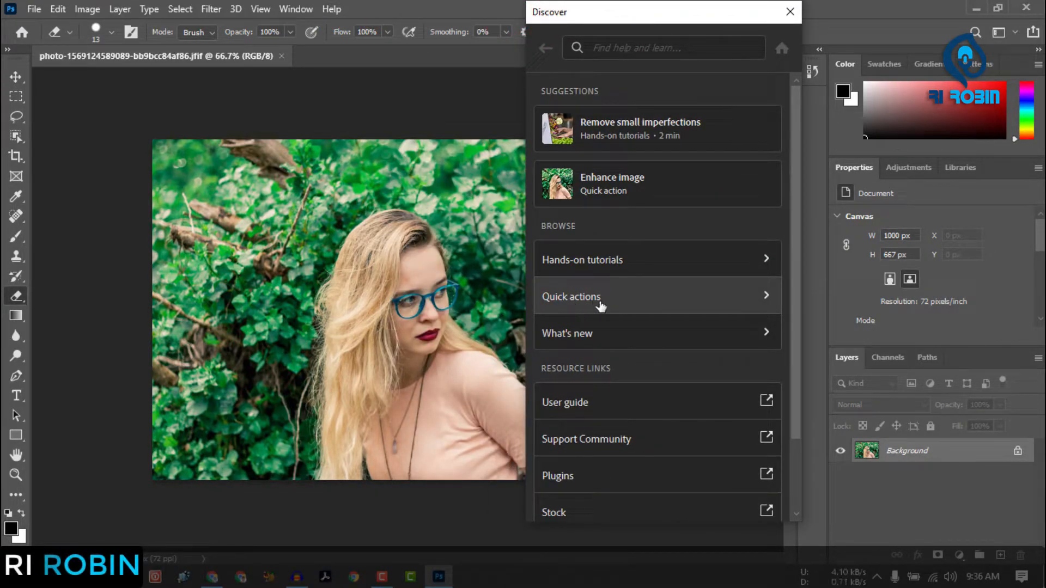
{"action": "left_click", "coordinate": [625, 296]}
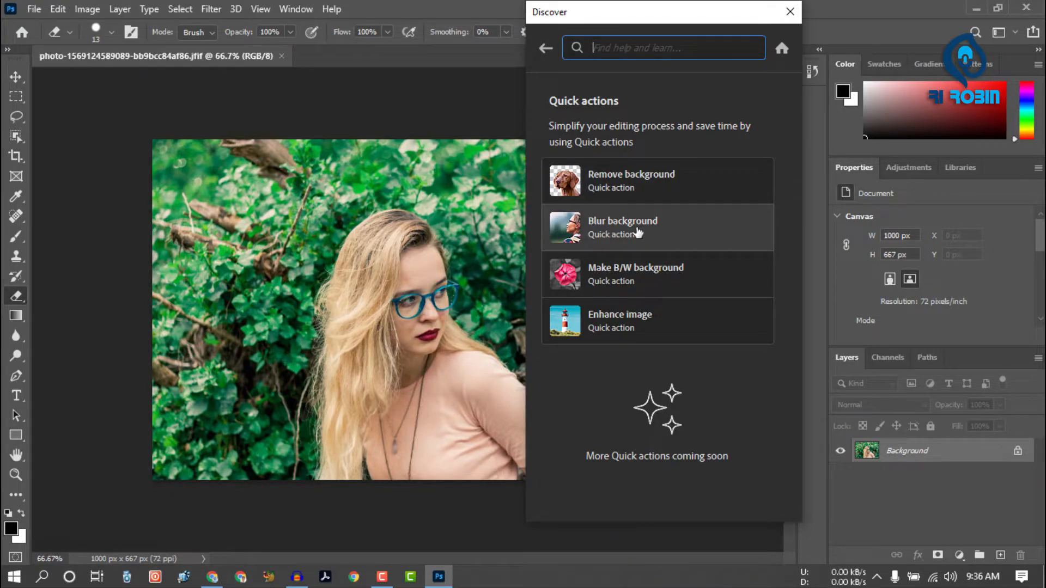
{"action": "left_click", "coordinate": [604, 230]}
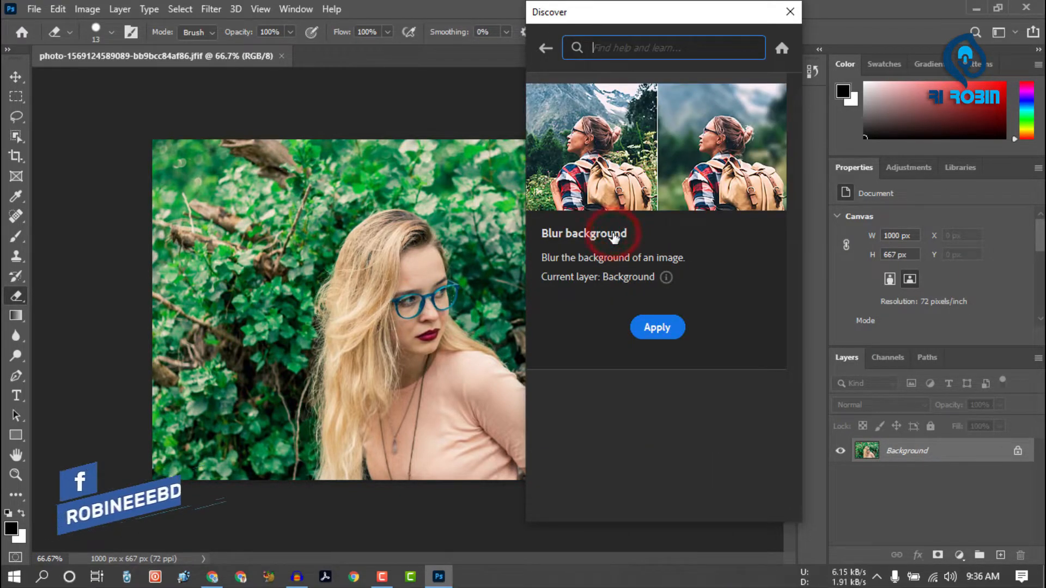
{"action": "left_click", "coordinate": [655, 329]}
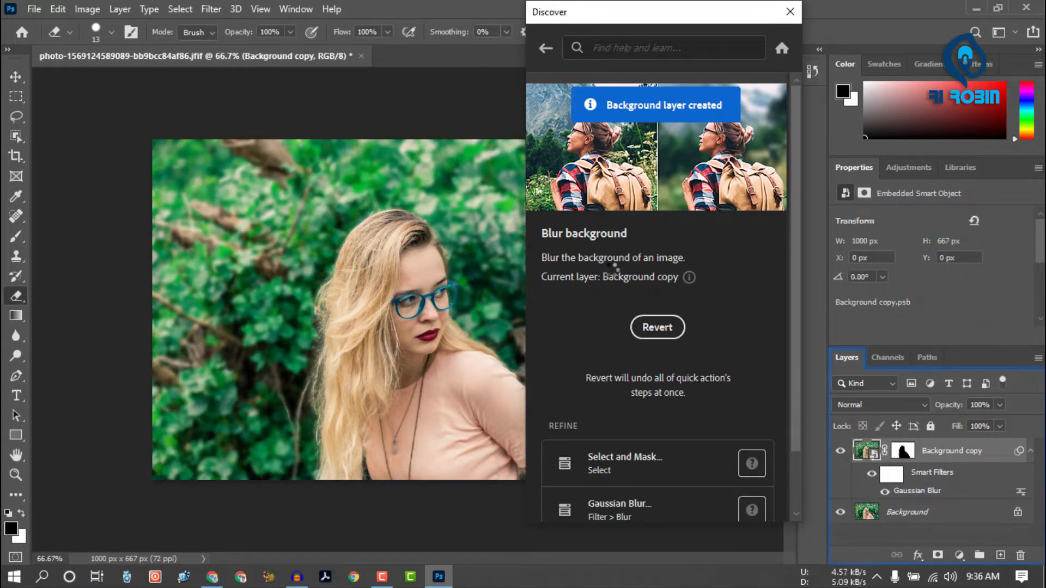
Refine the blurred background by setting the Gaussian Blur radius to 5.0 pixels and apply it
{"action": "scroll", "coordinate": [882, 427], "scroll_direction": "down", "scroll_amount": 2}
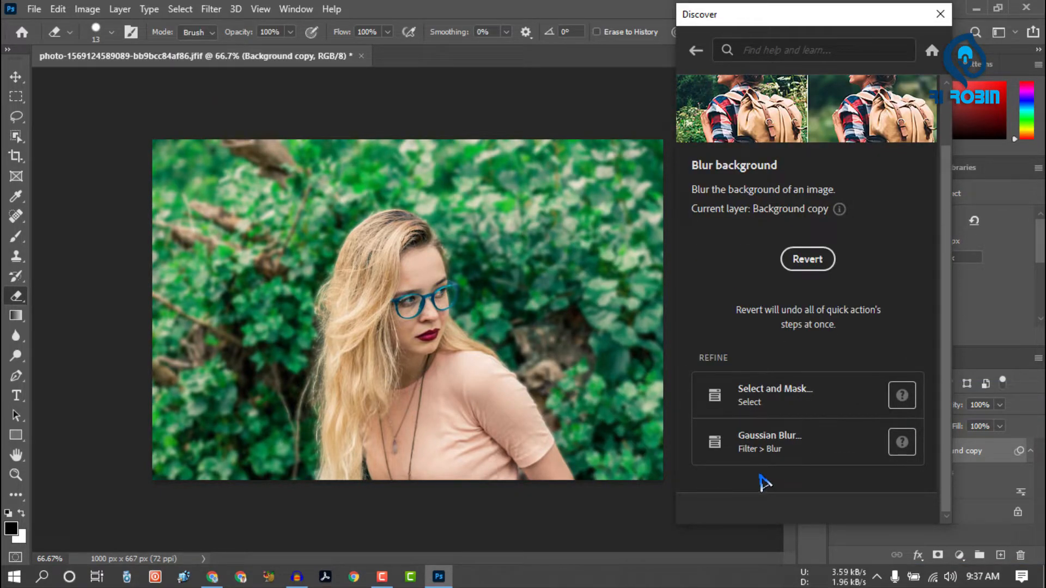
{"action": "left_click", "coordinate": [769, 437]}
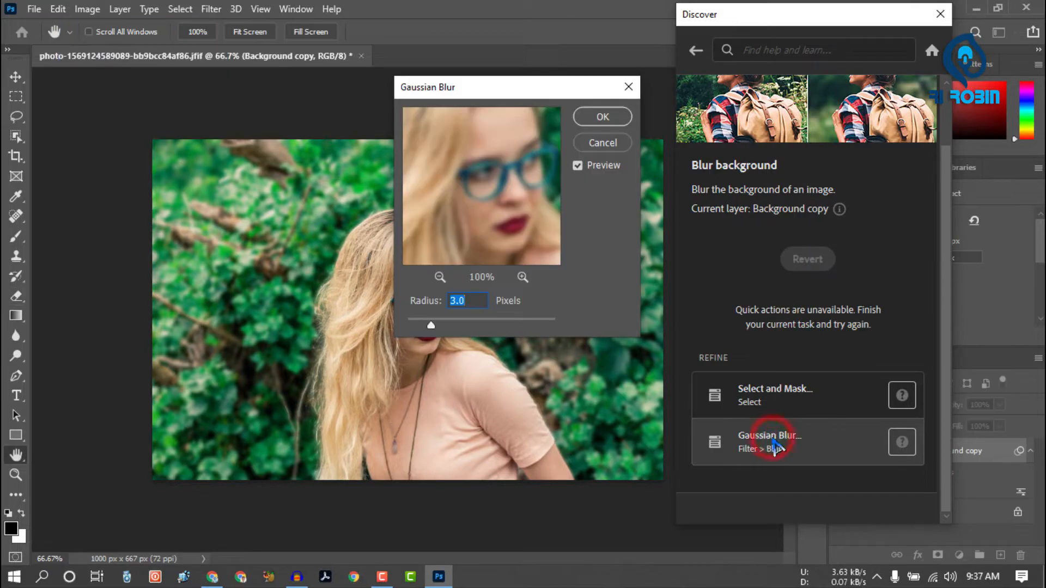
{"action": "left_click", "coordinate": [521, 95]}
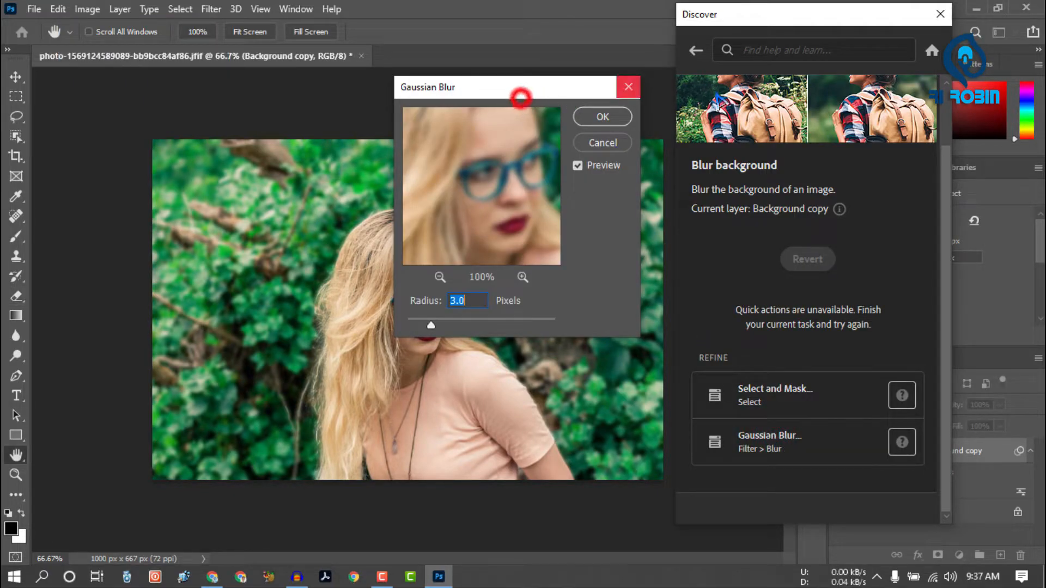
{"action": "left_click_drag", "start_coordinate": [479, 95], "coordinate": [753, 102]}
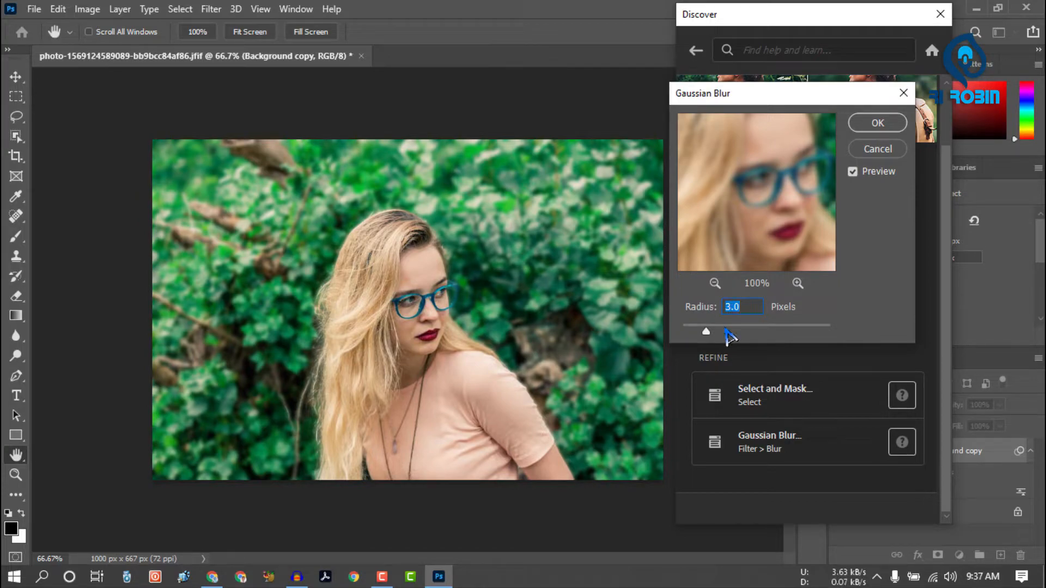
{"action": "mouse_move", "coordinate": [706, 332]}
{"action": "left_mouse_down"}
{"action": "mouse_move", "coordinate": [759, 333]}
{"action": "mouse_move", "coordinate": [724, 336]}
{"action": "left_mouse_up"}
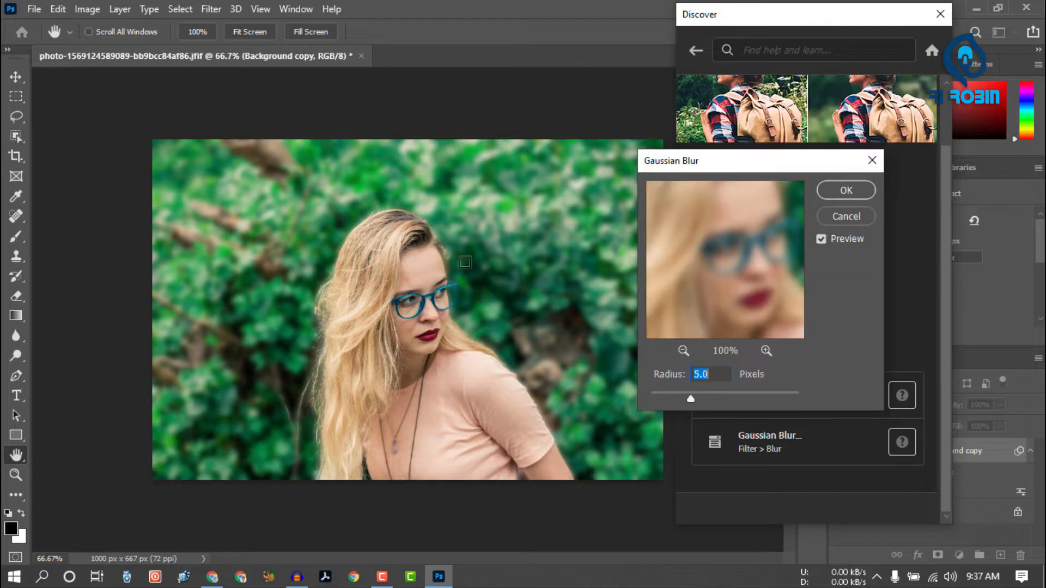
{"action": "left_click", "coordinate": [855, 196]}
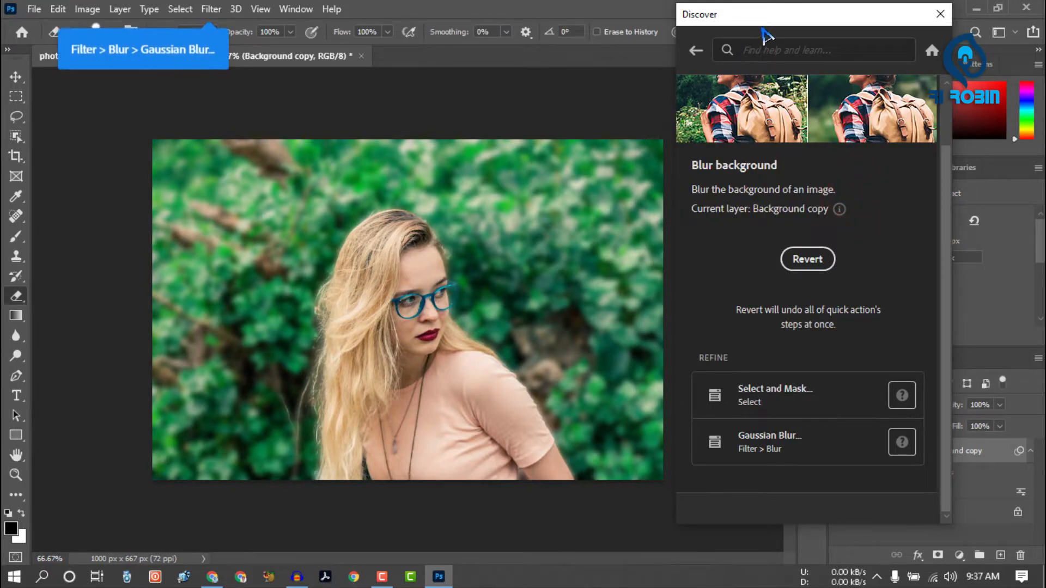
Close the Discover window and toggle the visibility of the Background copy layer to compare the blur with the original
{"action": "left_click_drag", "start_coordinate": [755, 23], "coordinate": [605, 56]}
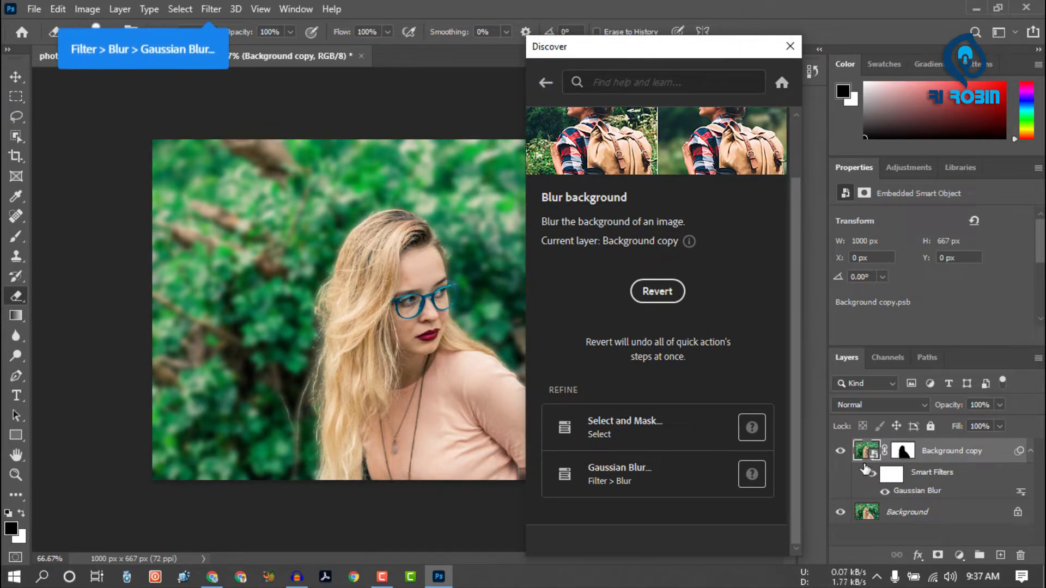
{"action": "left_click", "coordinate": [789, 48]}
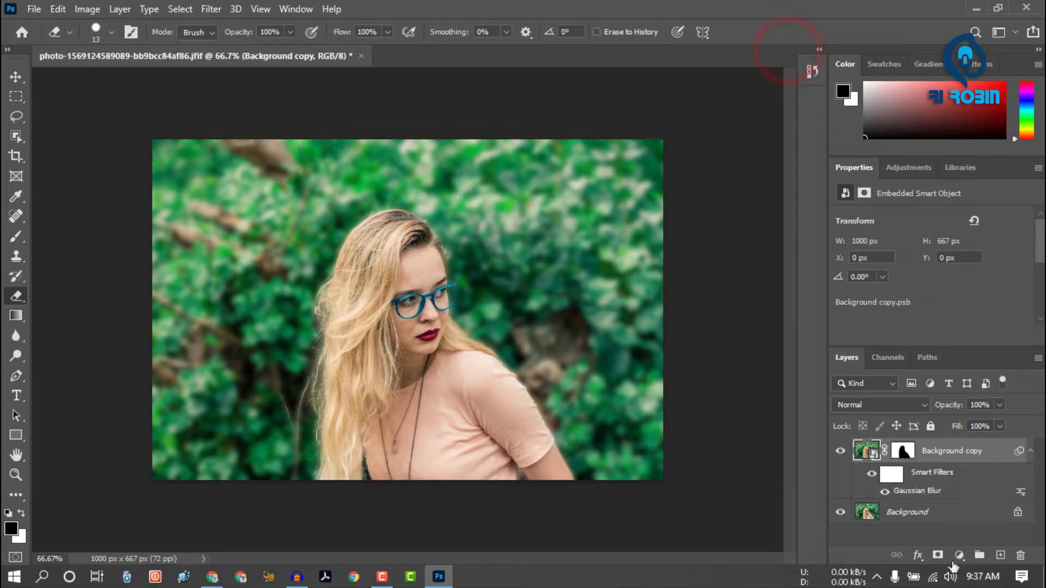
{"action": "left_click", "coordinate": [841, 452]}
{"action": "left_click", "coordinate": [841, 453]}
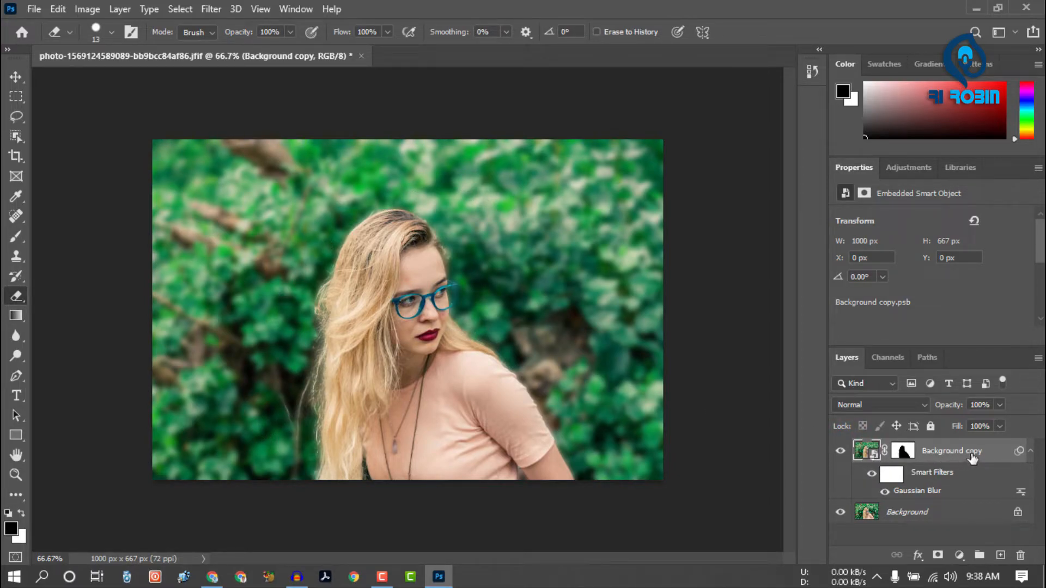
Delete the Background copy layer and apply the Remove background quick action to the photo of the blonde woman
{"action": "left_click_drag", "start_coordinate": [962, 452], "coordinate": [1020, 555]}
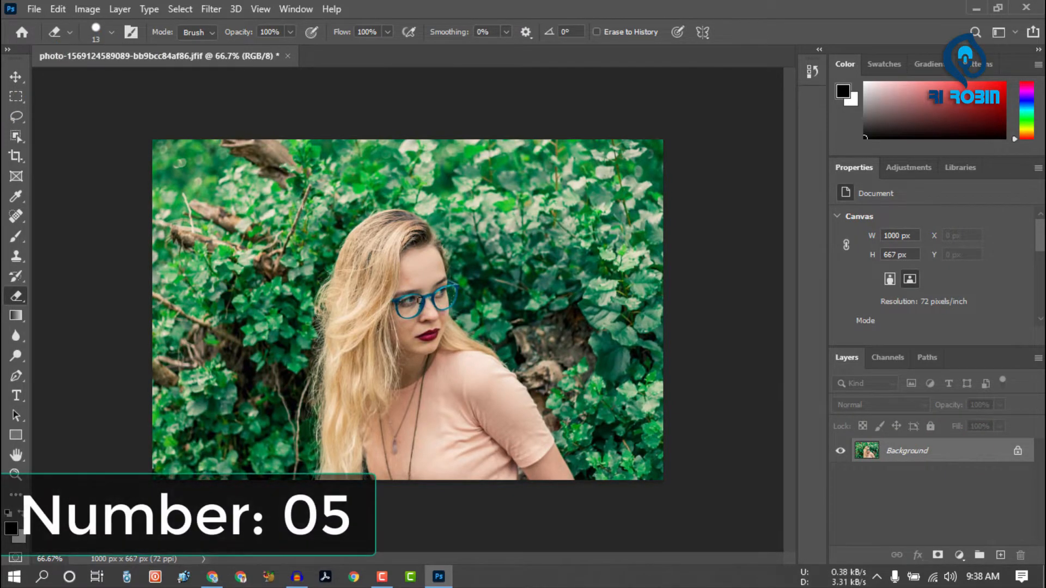
{"action": "left_click", "coordinate": [331, 9]}
{"action": "left_click", "coordinate": [371, 26]}
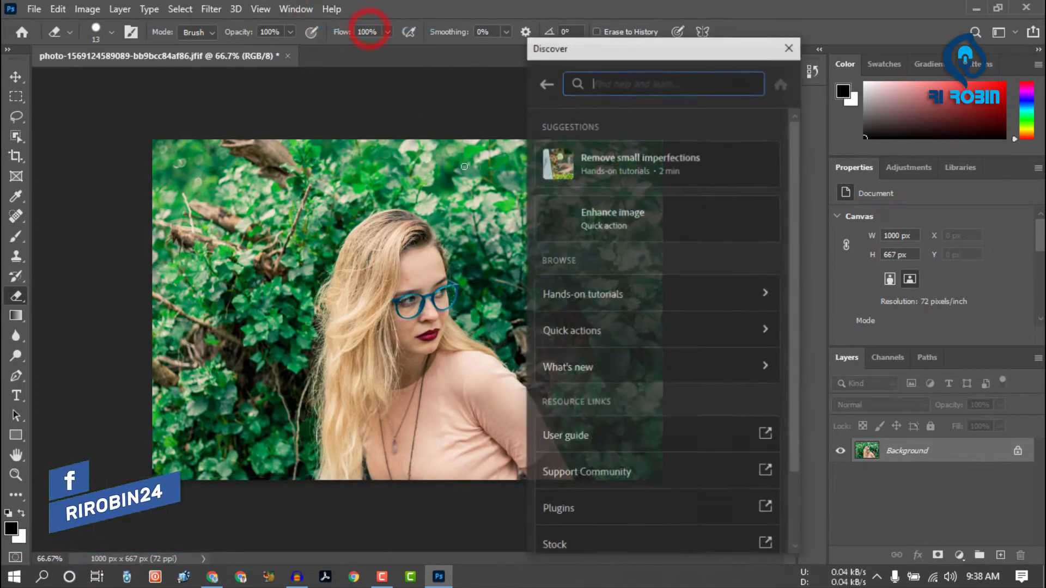
{"action": "left_click", "coordinate": [596, 337]}
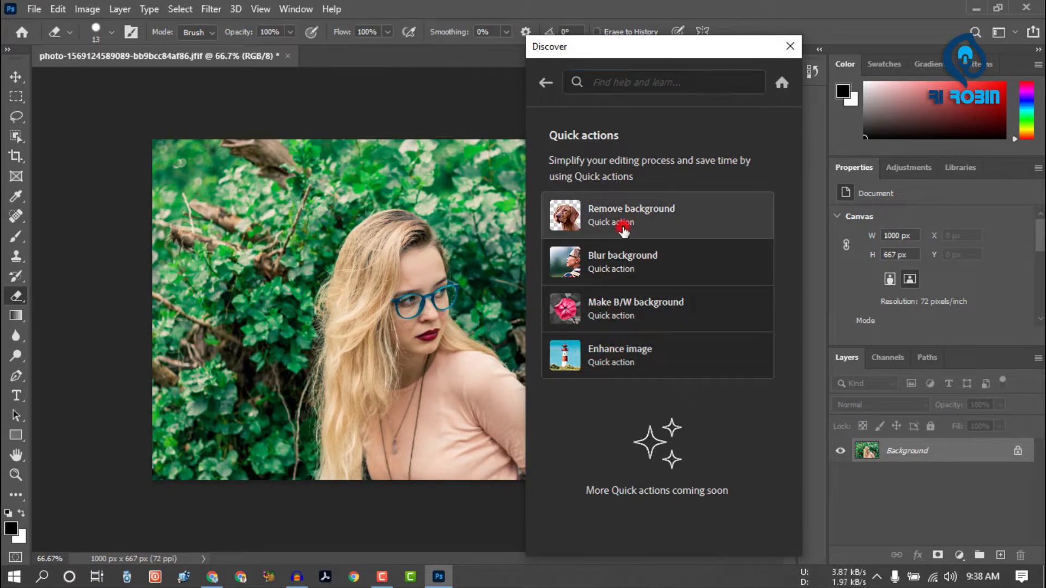
{"action": "left_click", "coordinate": [636, 220]}
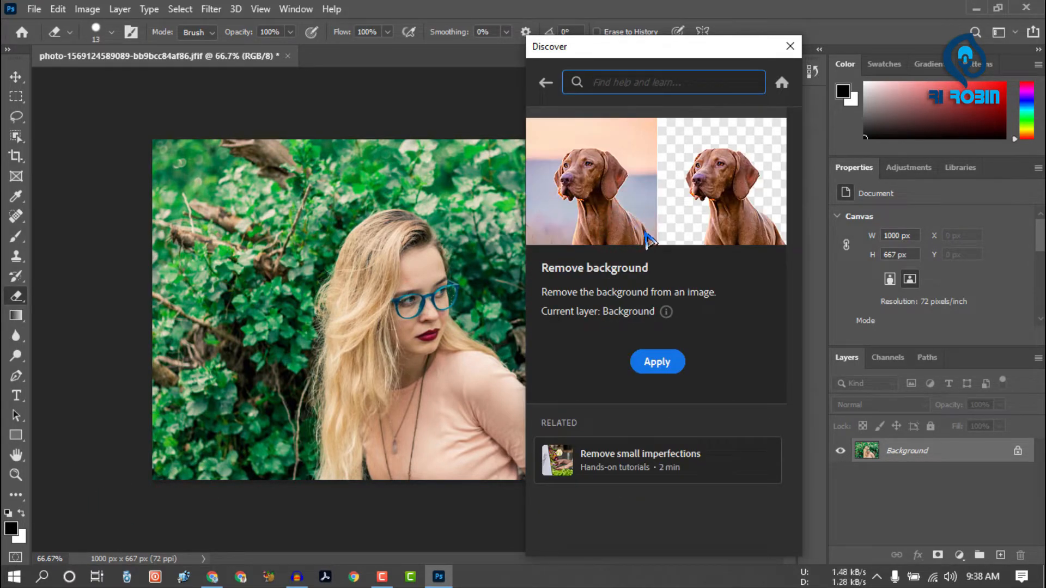
{"action": "left_click", "coordinate": [656, 365]}
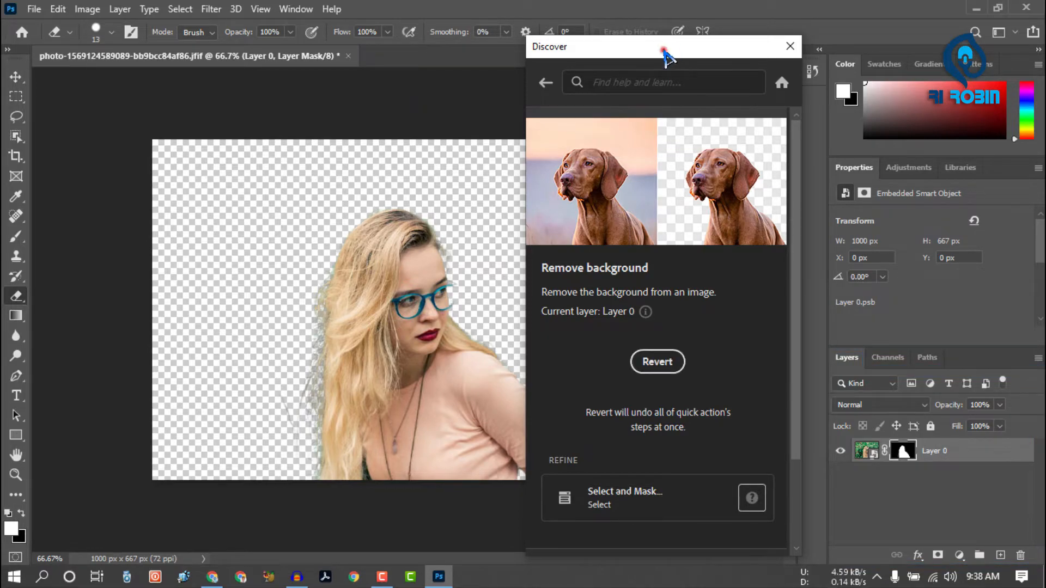
Refine the cut-out in Select and Mask with Transparency 84% and edge Radius 2 px, apply it, and close the Discover window
{"action": "left_click_drag", "start_coordinate": [665, 46], "coordinate": [708, 49]}
{"action": "scroll", "coordinate": [744, 381], "scroll_direction": "down", "scroll_amount": 2}
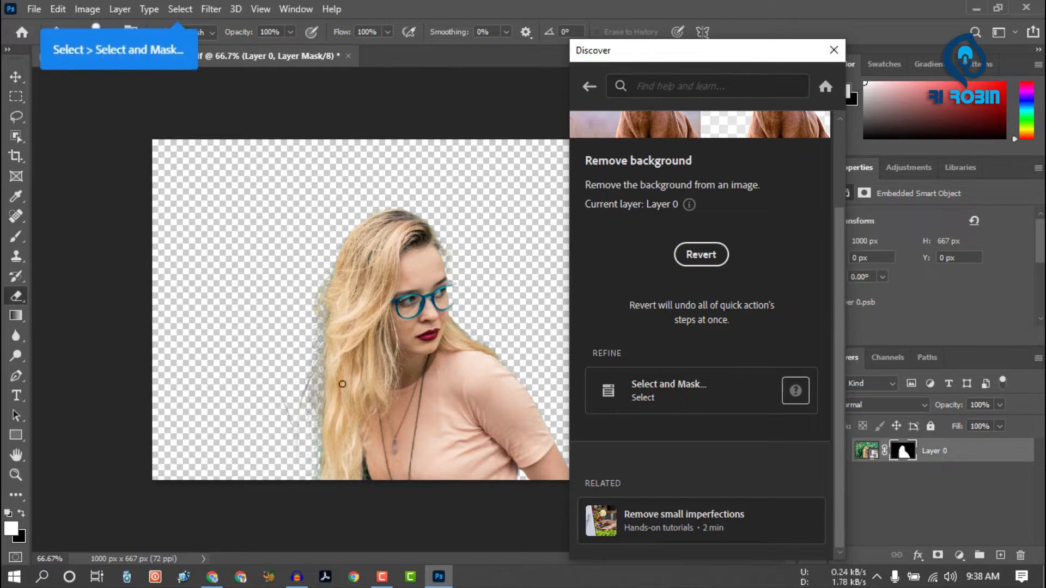
{"action": "mouse_move", "coordinate": [697, 400]}
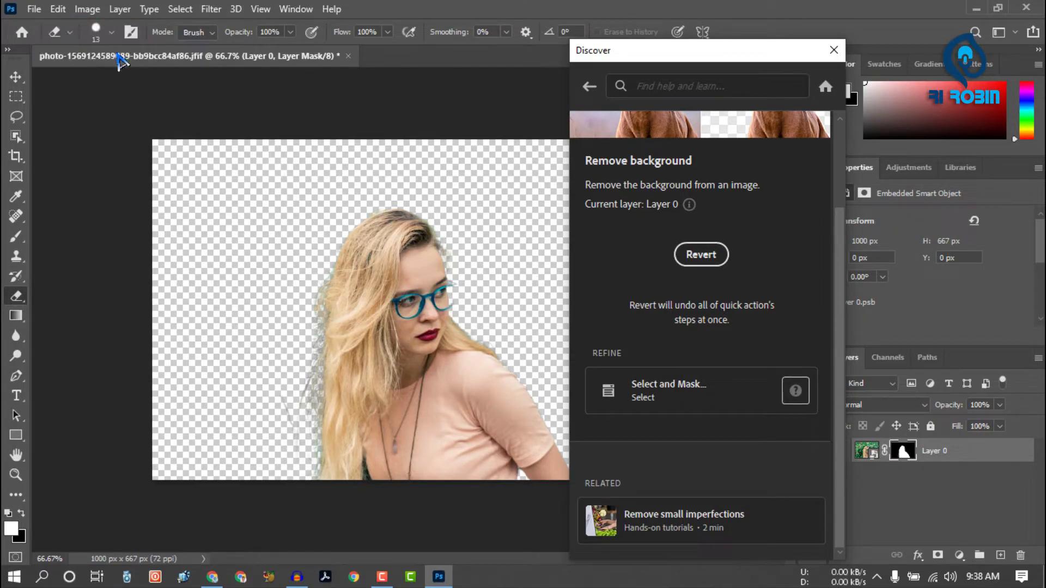
{"action": "left_click", "coordinate": [695, 398]}
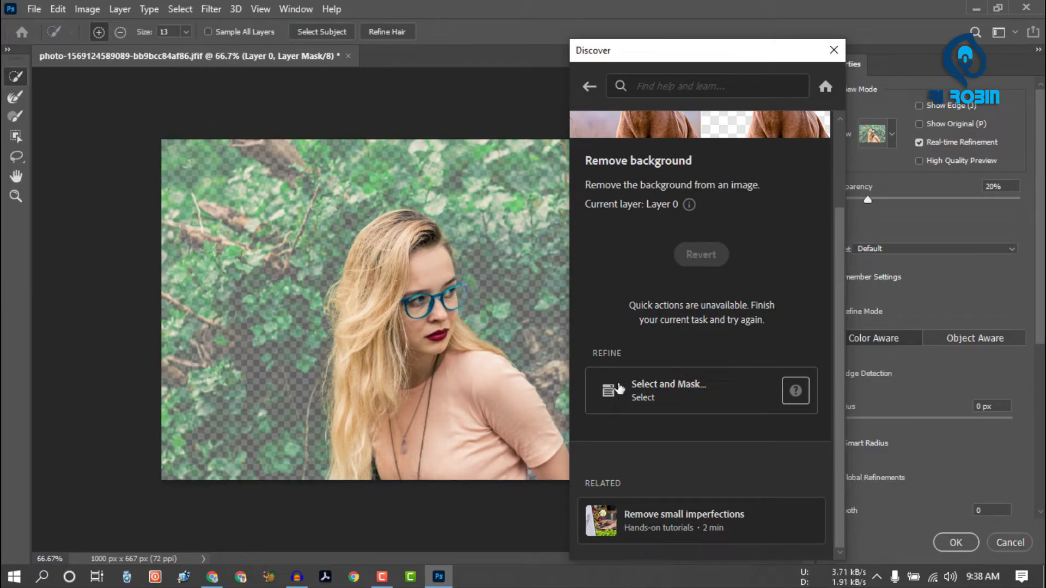
{"action": "left_click_drag", "start_coordinate": [735, 50], "coordinate": [656, 376]}
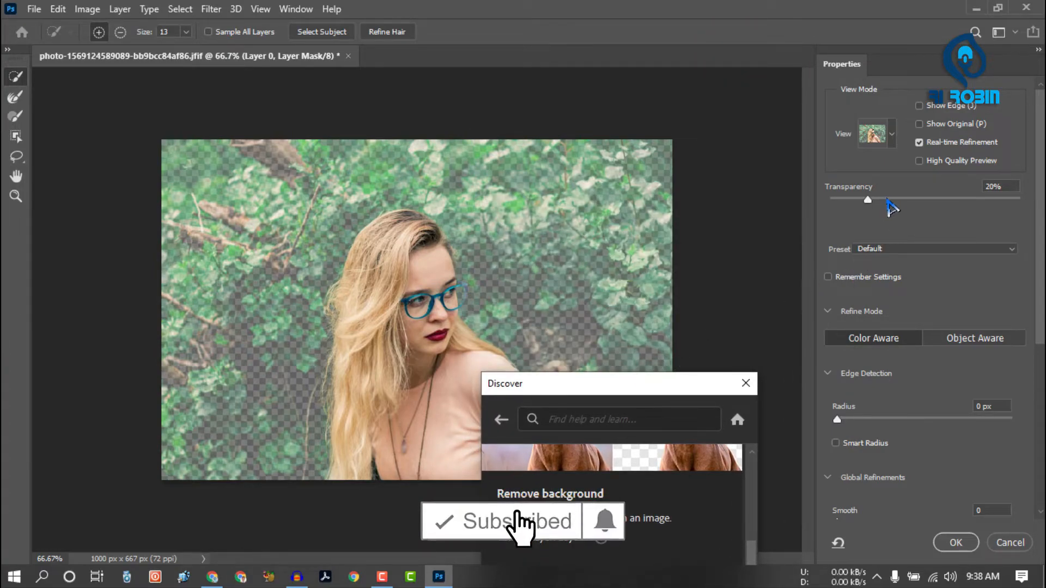
{"action": "left_click_drag", "start_coordinate": [868, 206], "coordinate": [962, 228]}
{"action": "left_click_drag", "start_coordinate": [635, 387], "coordinate": [638, 376]}
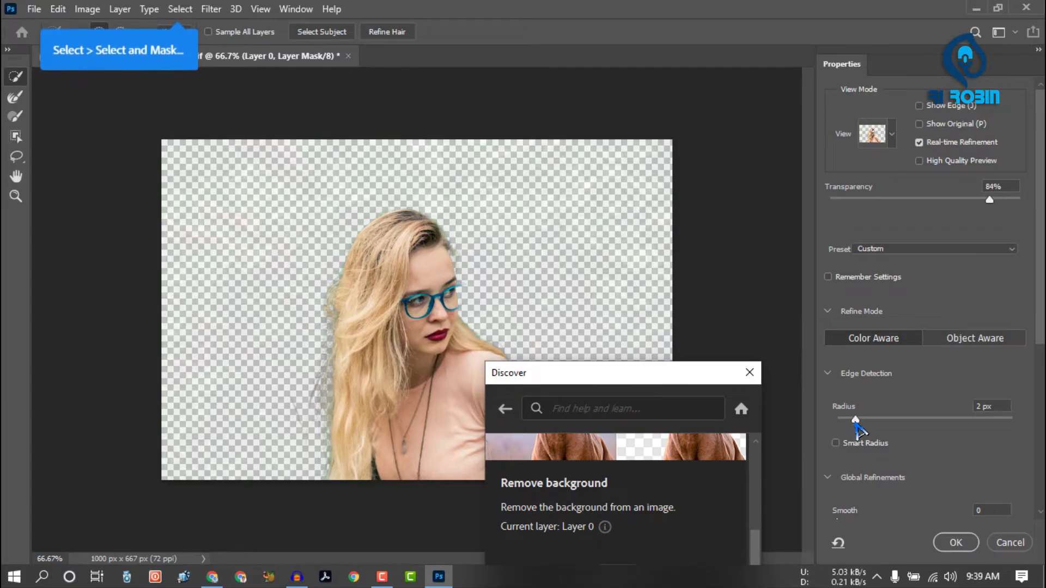
{"action": "left_click", "coordinate": [953, 541]}
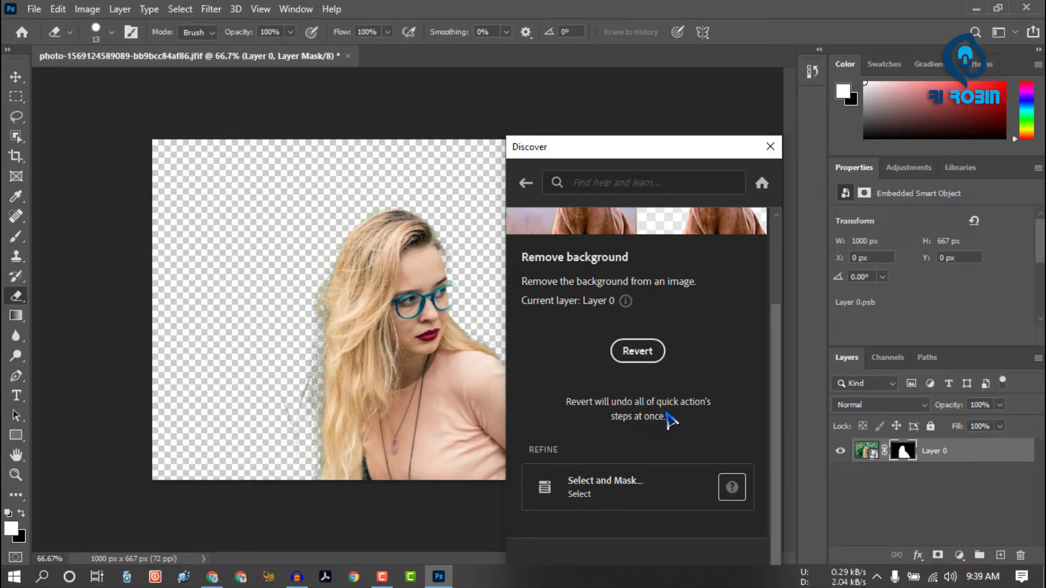
{"action": "left_click", "coordinate": [770, 147]}
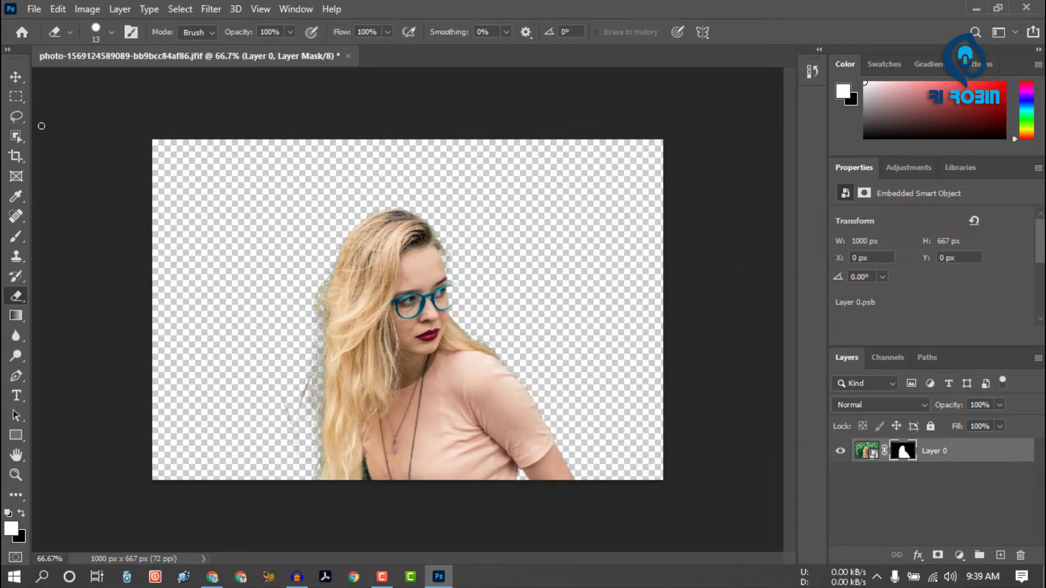
Move the cut-out woman slightly across the transparent canvas and back to her original position
{"action": "left_click", "coordinate": [16, 76]}
{"action": "left_click_drag", "start_coordinate": [397, 302], "coordinate": [428, 338]}
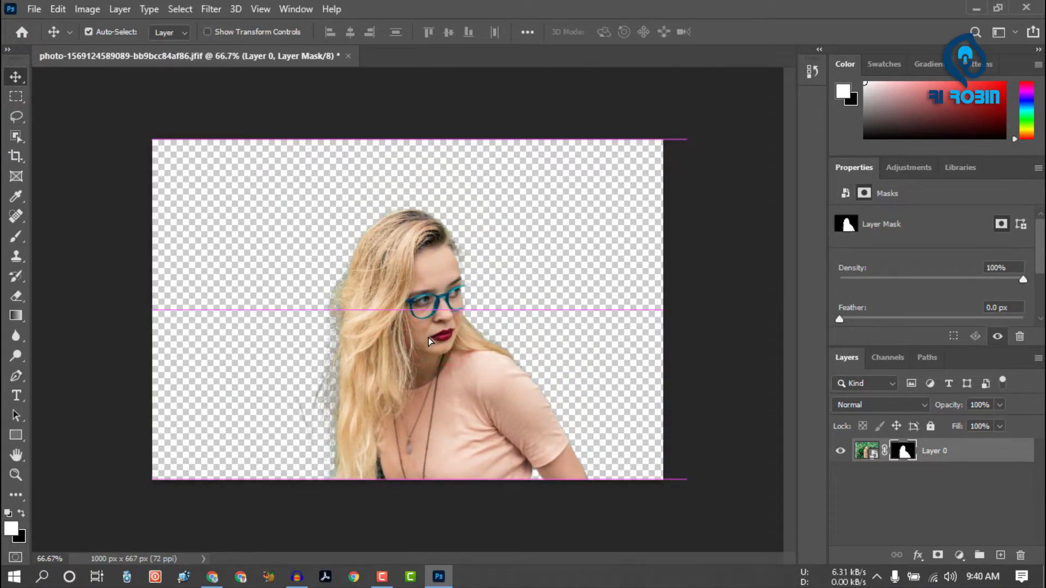
{"action": "mouse_move", "coordinate": [479, 390]}
{"action": "left_mouse_down"}
{"action": "mouse_move", "coordinate": [371, 367]}
{"action": "mouse_move", "coordinate": [469, 365]}
{"action": "mouse_move", "coordinate": [468, 385]}
{"action": "left_mouse_up"}
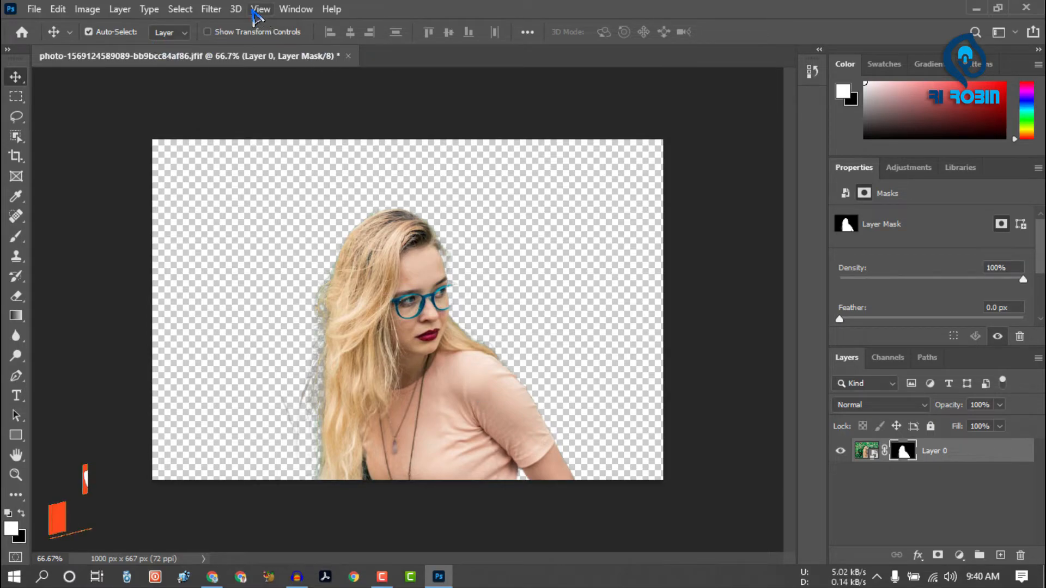
{"action": "left_click", "coordinate": [211, 9]}
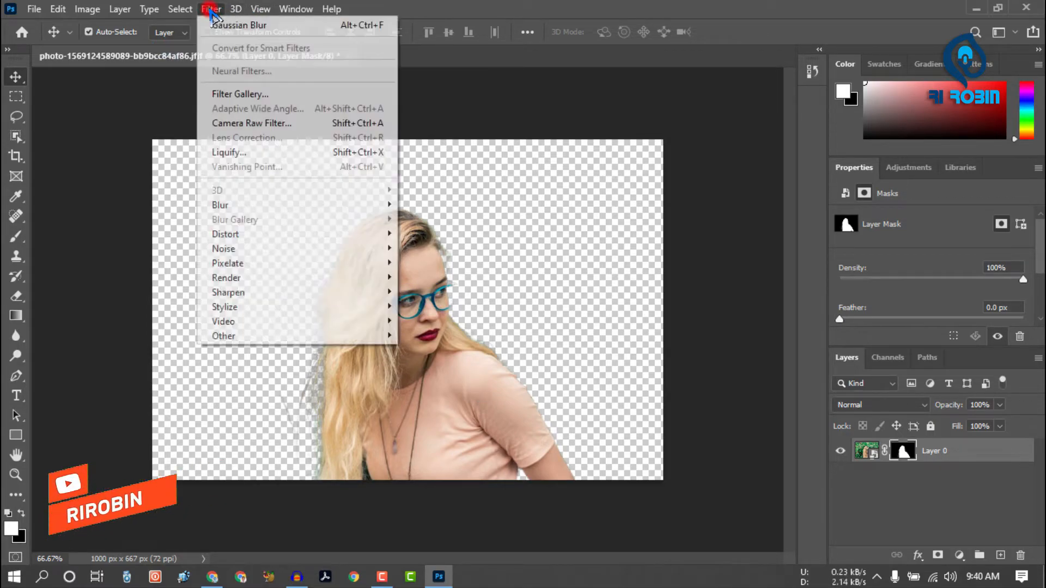
{"action": "left_click", "coordinate": [253, 94]}
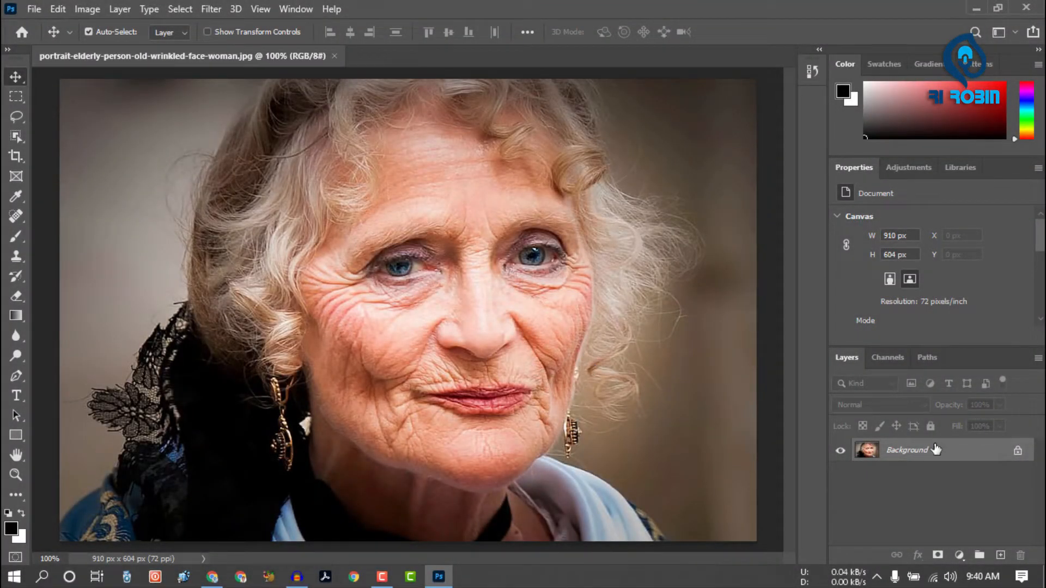
Unlock the Background layer of the elderly woman's portrait and enable the beta Smart Portrait filter in Neural Filters
{"action": "left_click", "coordinate": [1016, 452]}
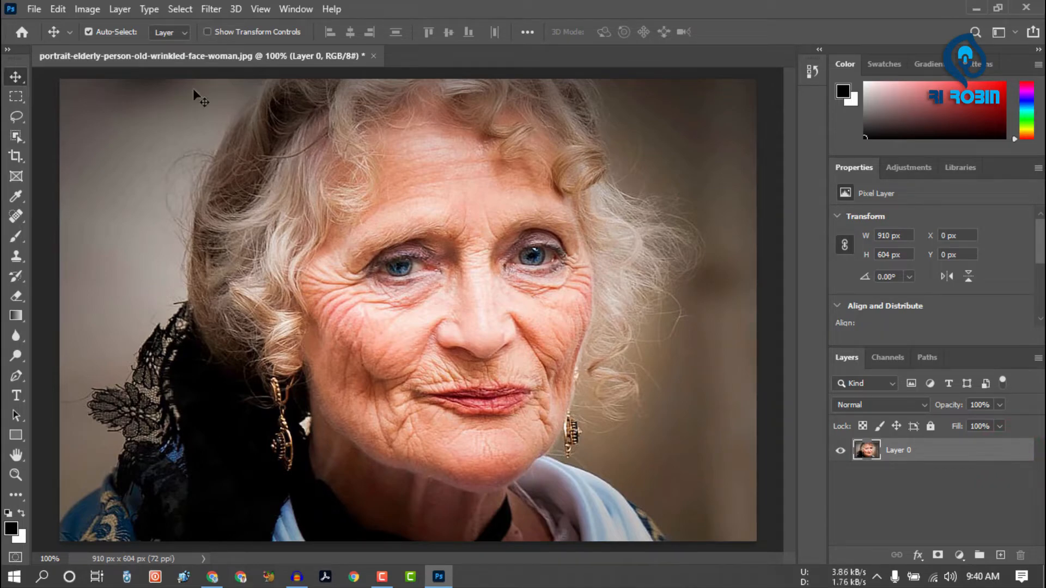
{"action": "left_click", "coordinate": [212, 10]}
{"action": "left_click", "coordinate": [237, 79]}
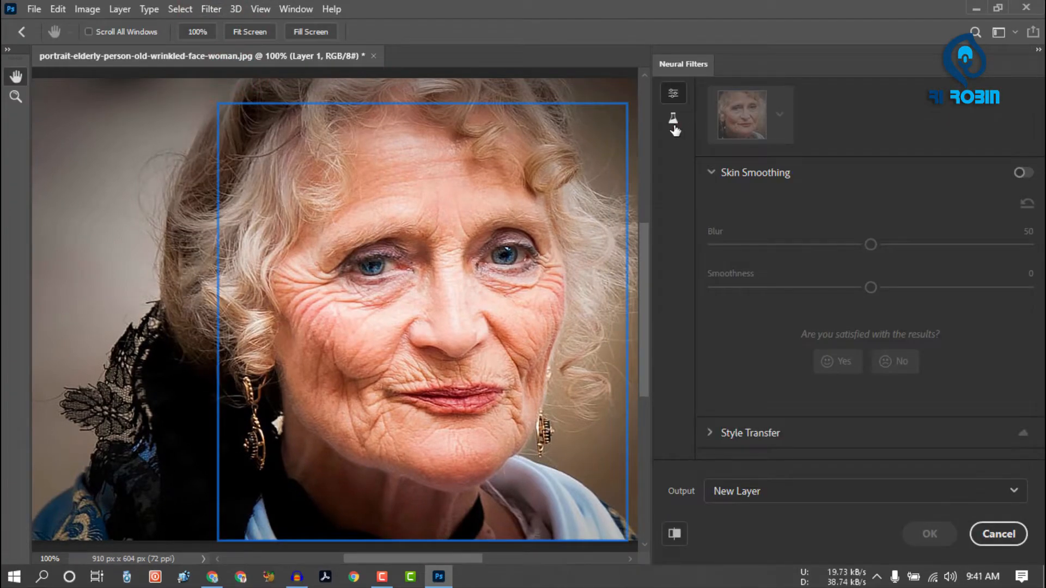
{"action": "left_click", "coordinate": [673, 118]}
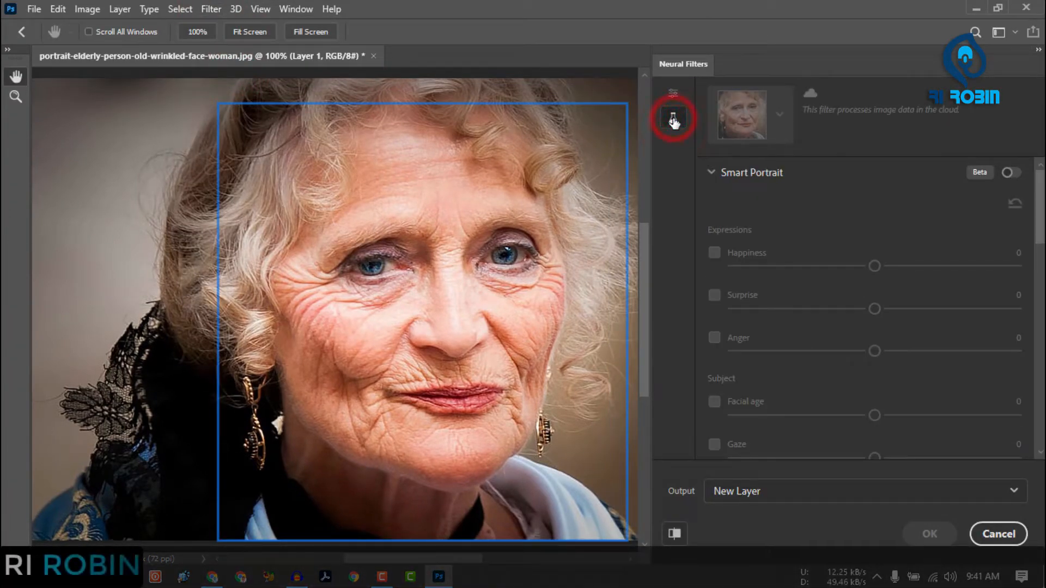
{"action": "left_click", "coordinate": [1008, 174]}
Set Smart Portrait's Facial age to -50, and move it back to -1
{"action": "left_click_drag", "start_coordinate": [1041, 203], "coordinate": [1041, 238]}
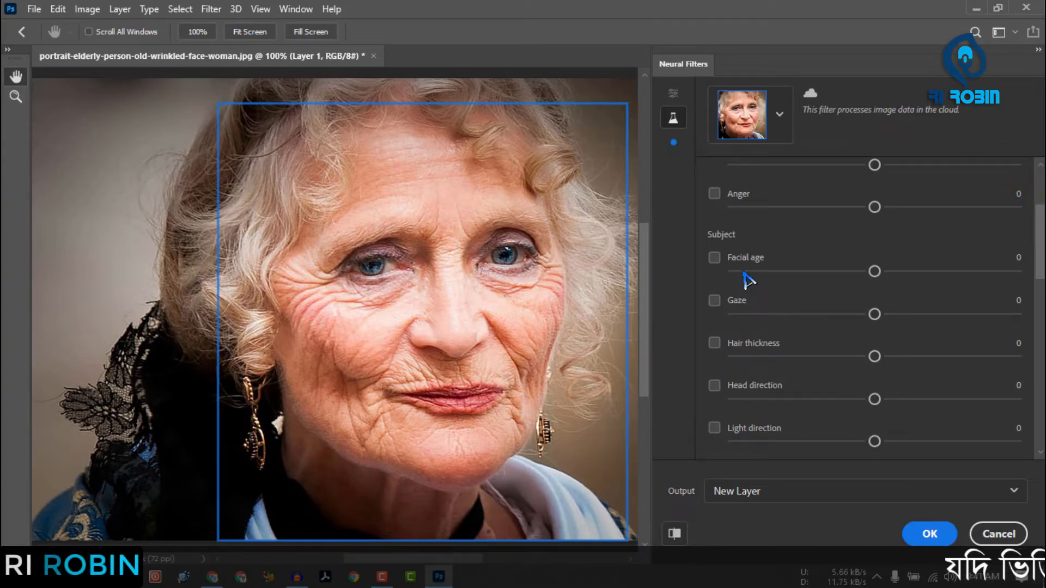
{"action": "left_click_drag", "start_coordinate": [872, 271], "coordinate": [658, 271]}
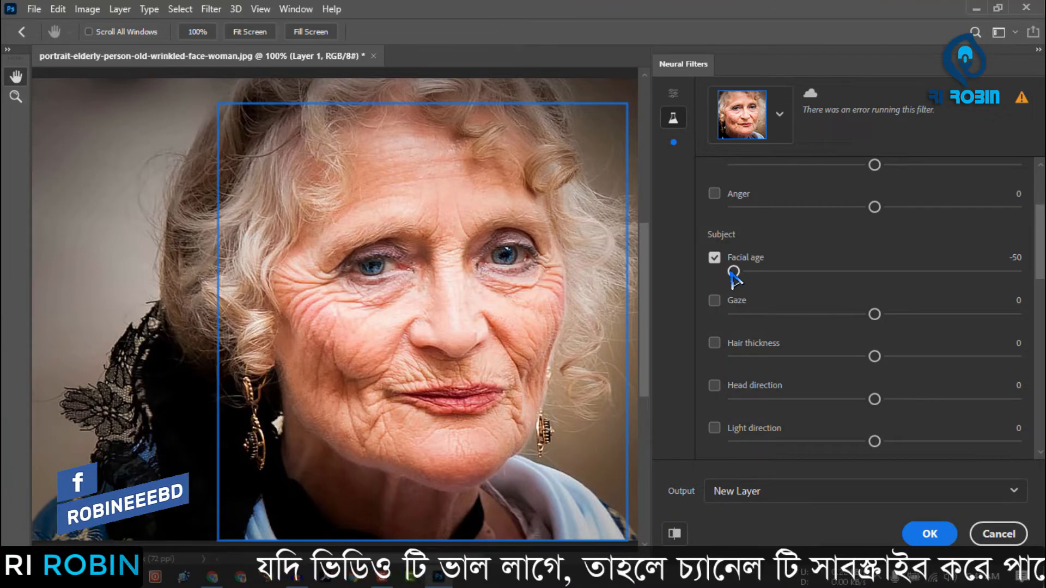
{"action": "left_click_drag", "start_coordinate": [734, 272], "coordinate": [870, 272]}
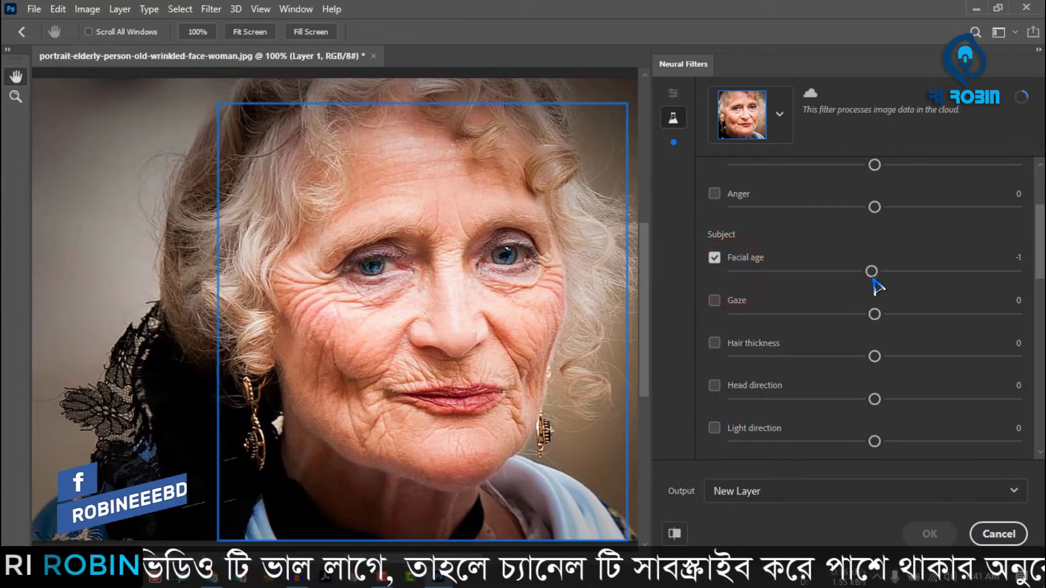